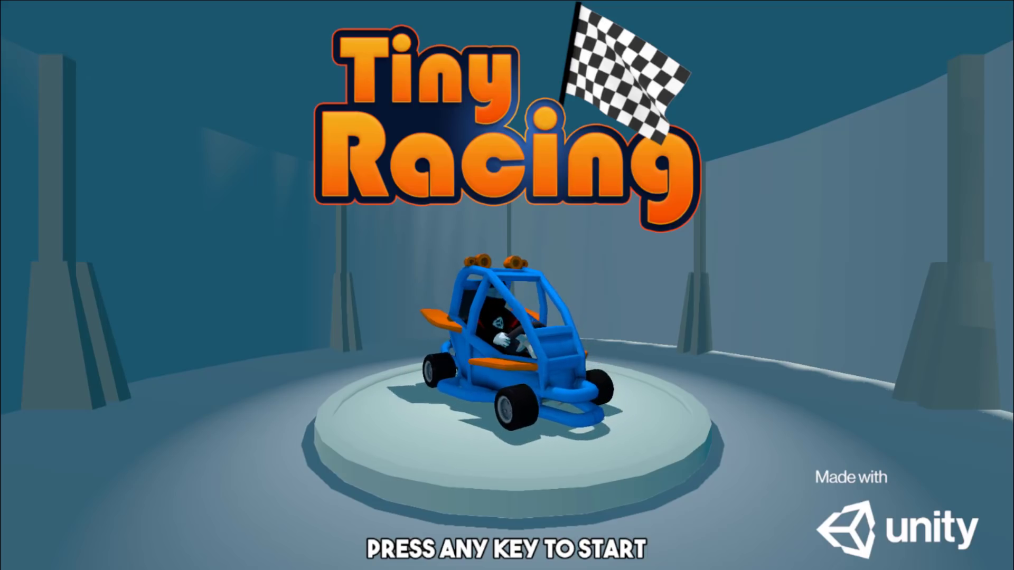
Step: Leave the Tiny Racing title screen so the countdown starts with the kart in 8th of 8, lap 1 of 3
{"action": "left_click", "coordinate": [794, 415]}
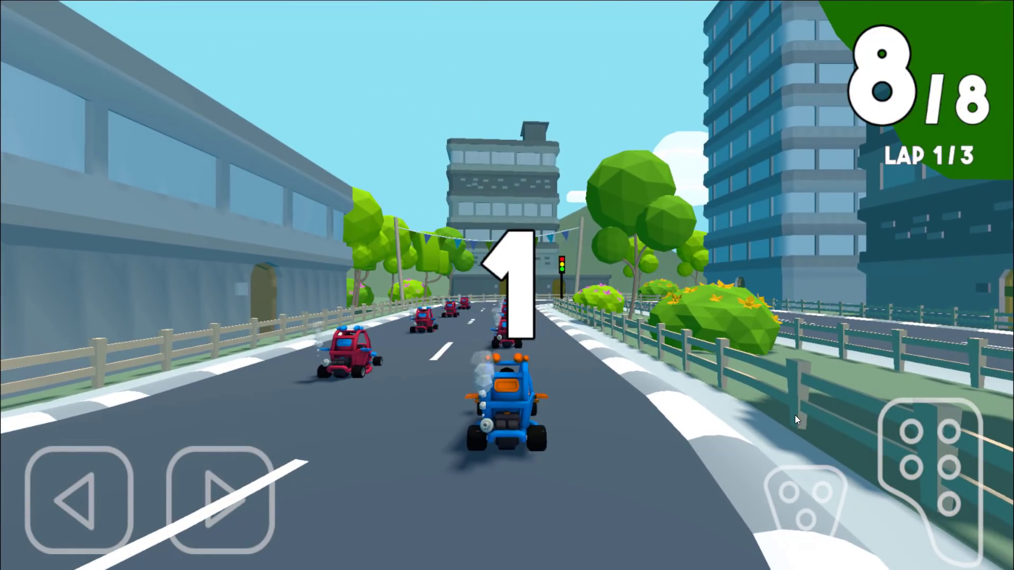
Step: Accelerate the blue kart around the opening curves past the Unity billboard into first place
{"action": "key", "text": "Up"}
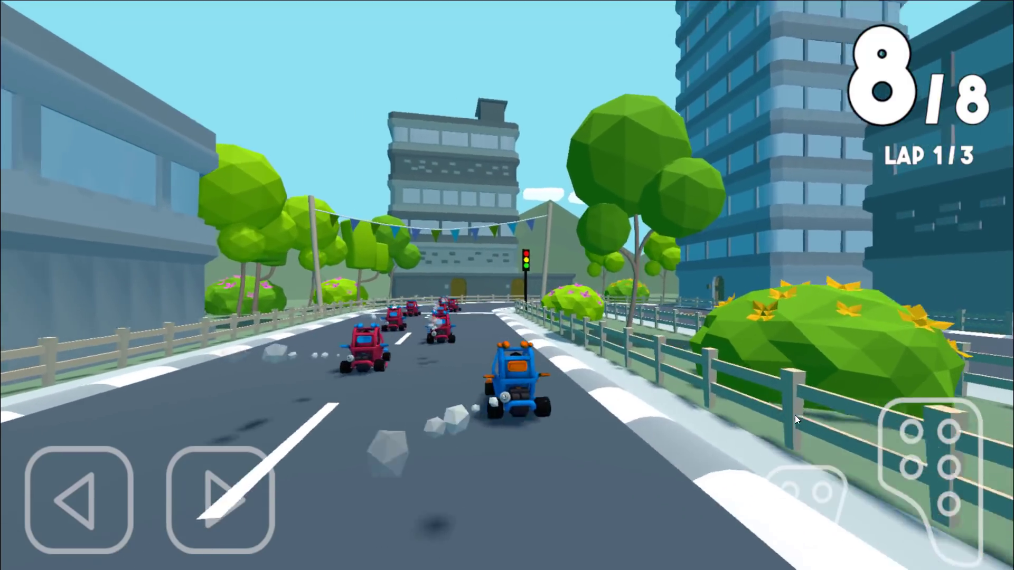
{"action": "key", "text": "Right"}
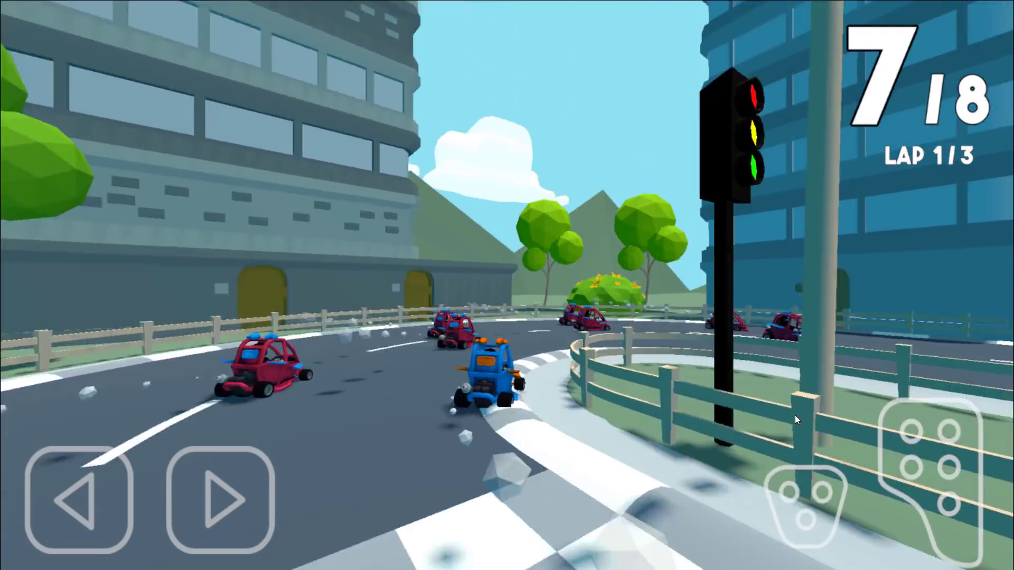
{"action": "key", "text": "Right"}
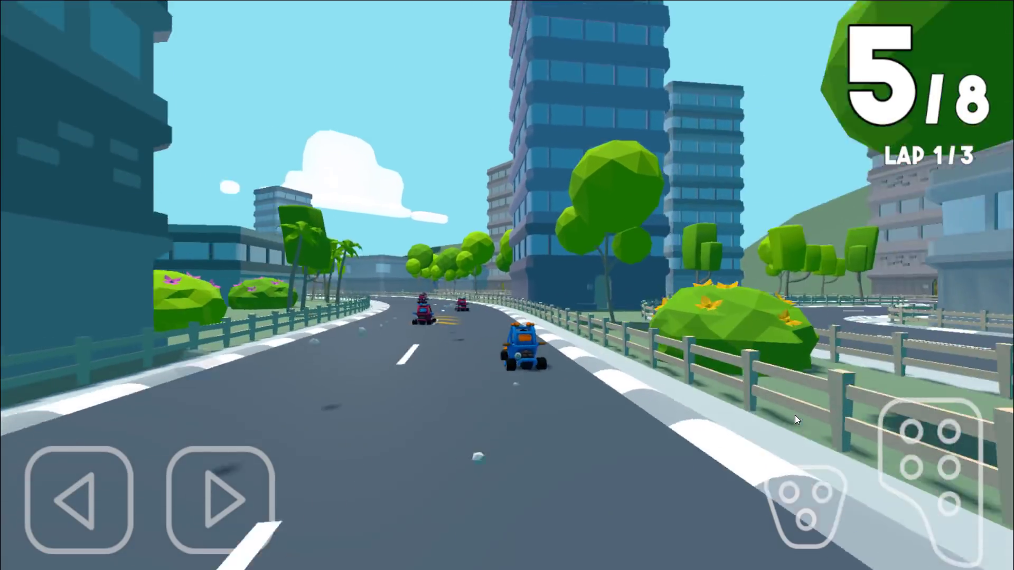
{"action": "key", "text": "Left"}
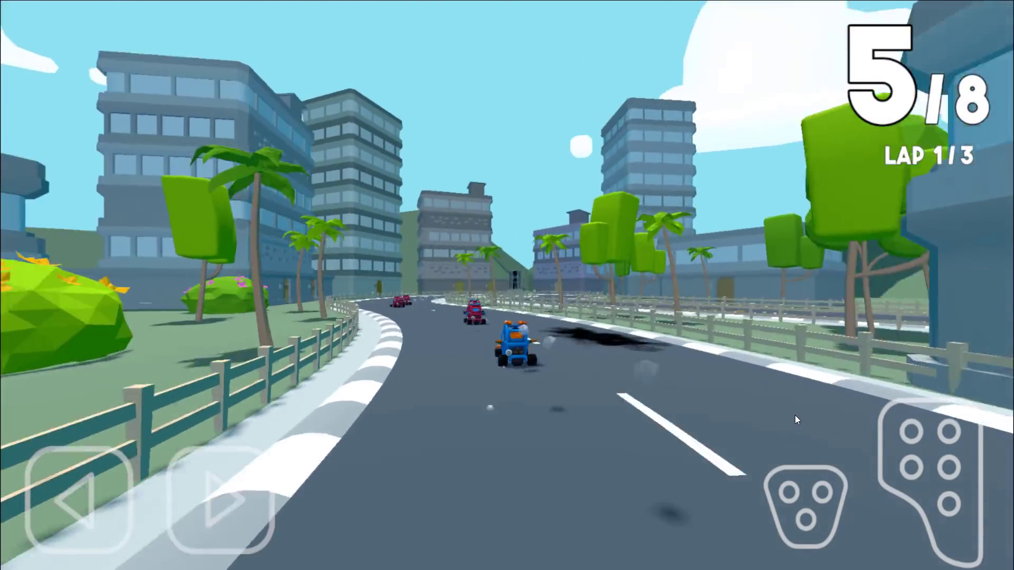
{"action": "key", "text": "Right"}
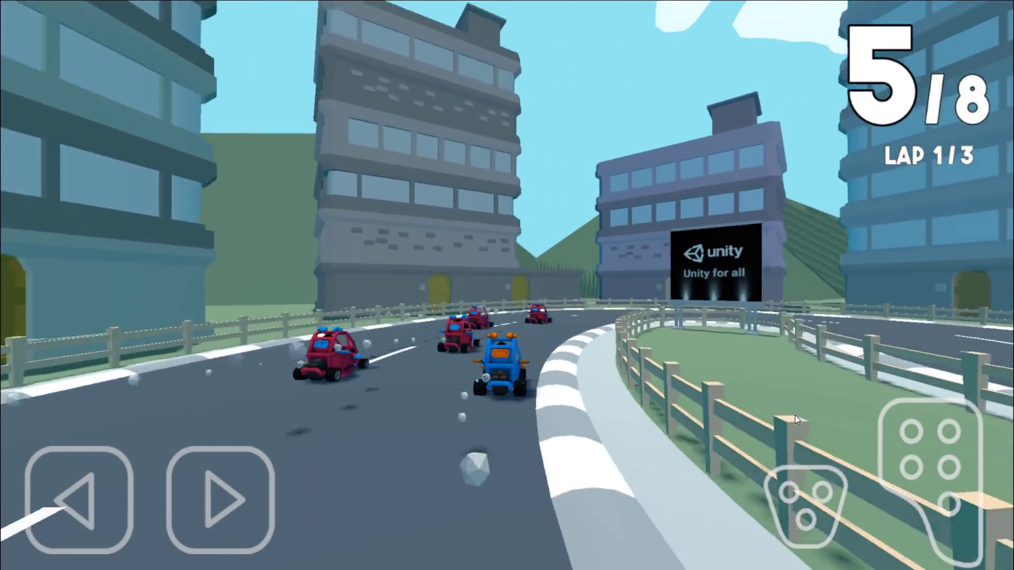
{"action": "key", "text": "Right"}
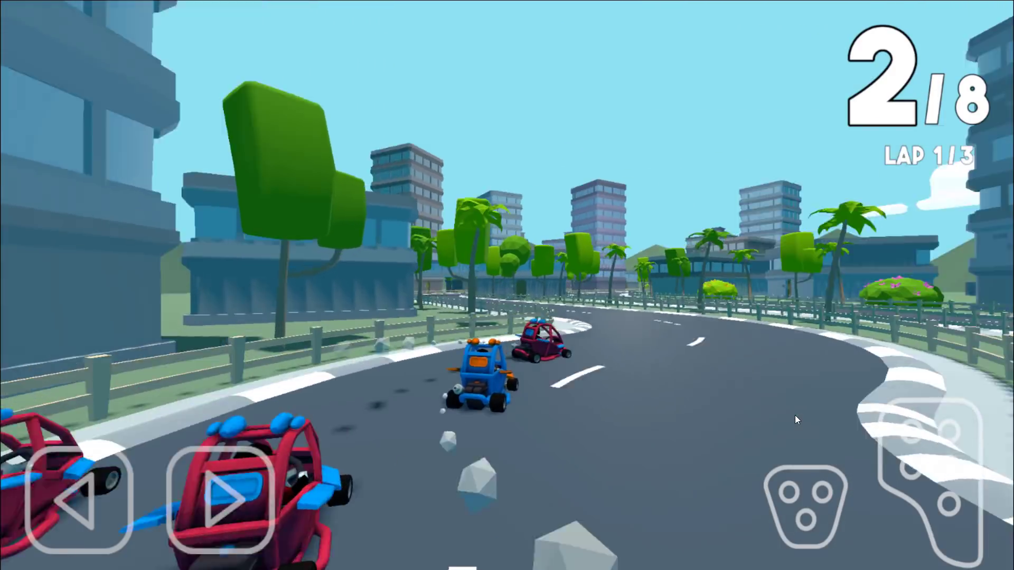
{"action": "key", "text": "Right"}
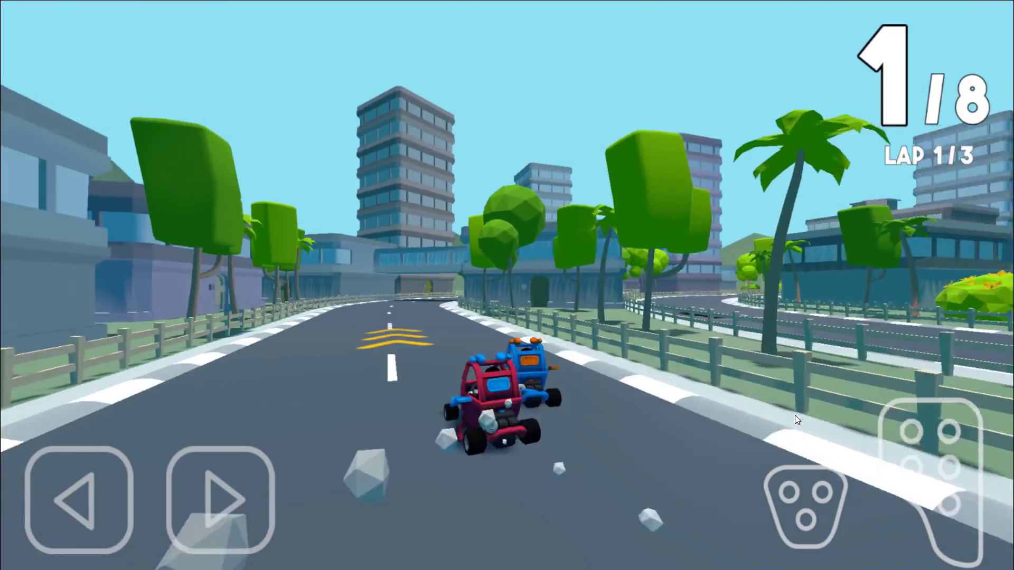
{"action": "key", "text": "Left"}
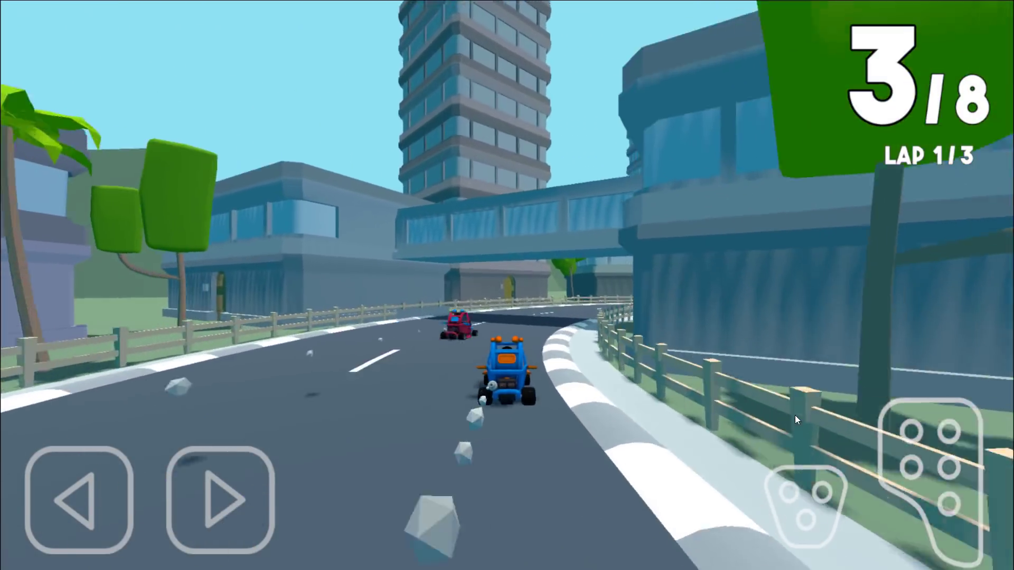
Step: Steer under the overpass and across the finish line into lap 2, then close the game tab
{"action": "key", "text": "Right"}
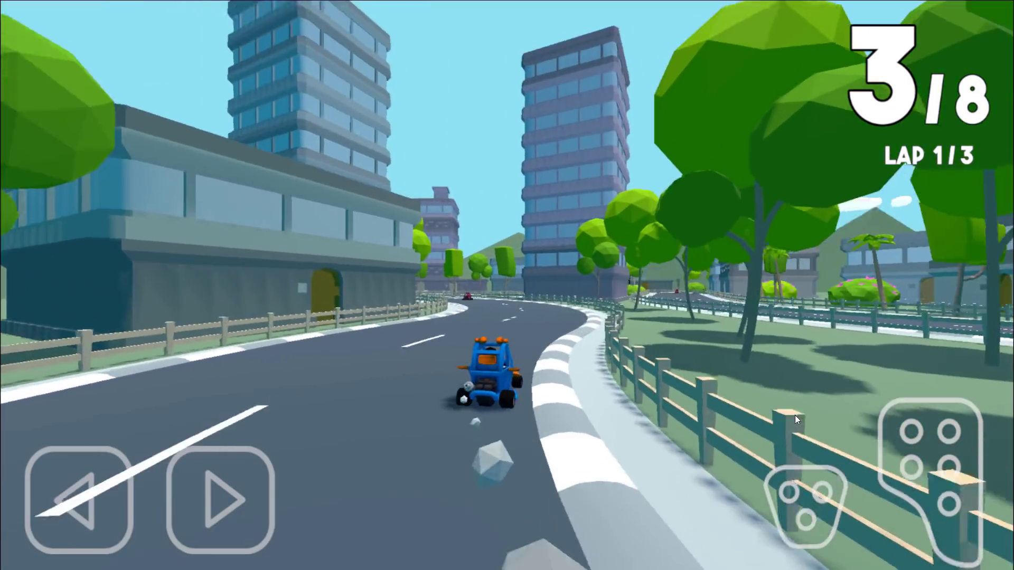
{"action": "key", "text": "Right"}
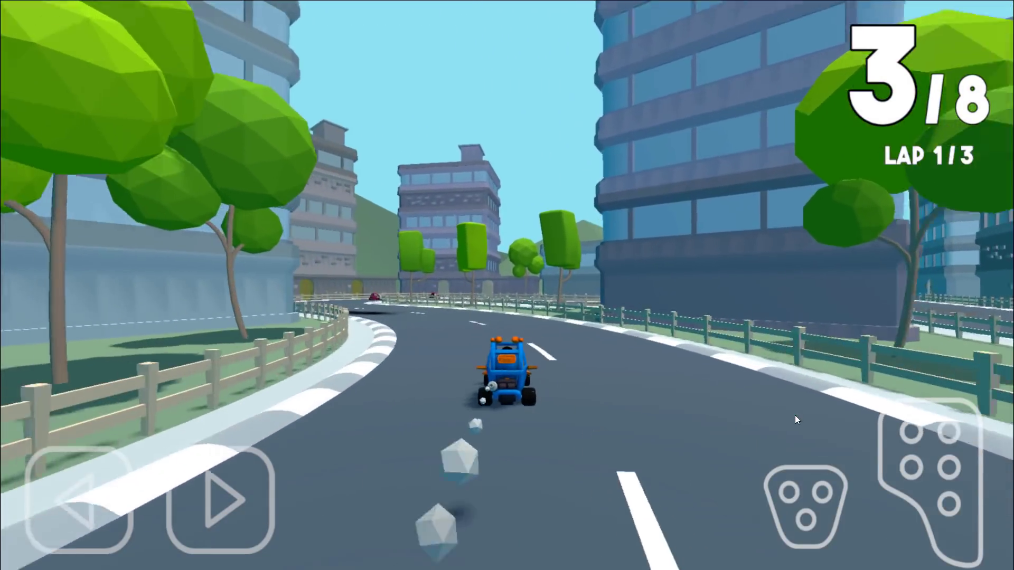
{"action": "key", "text": "Right"}
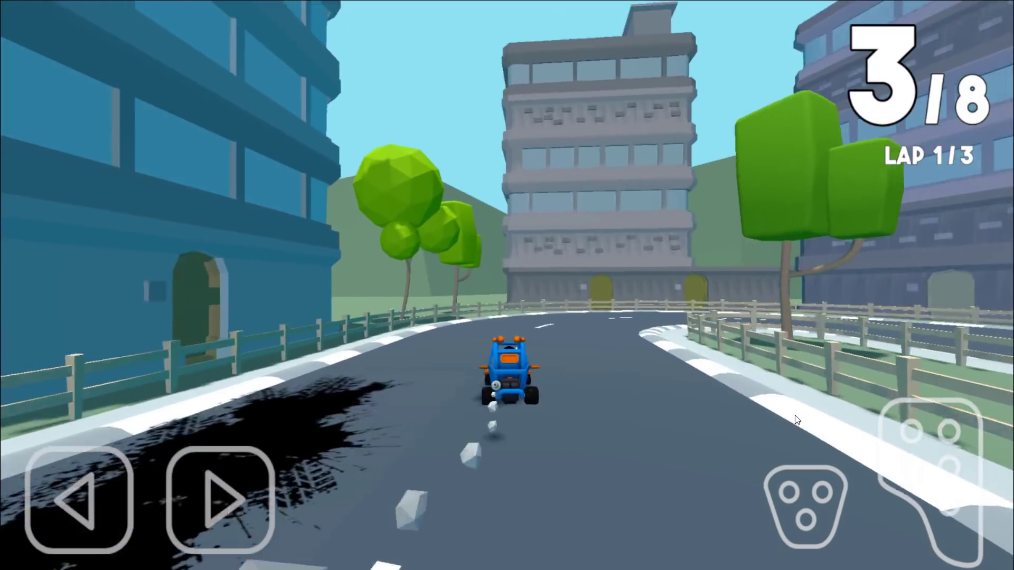
{"action": "key", "text": "Right"}
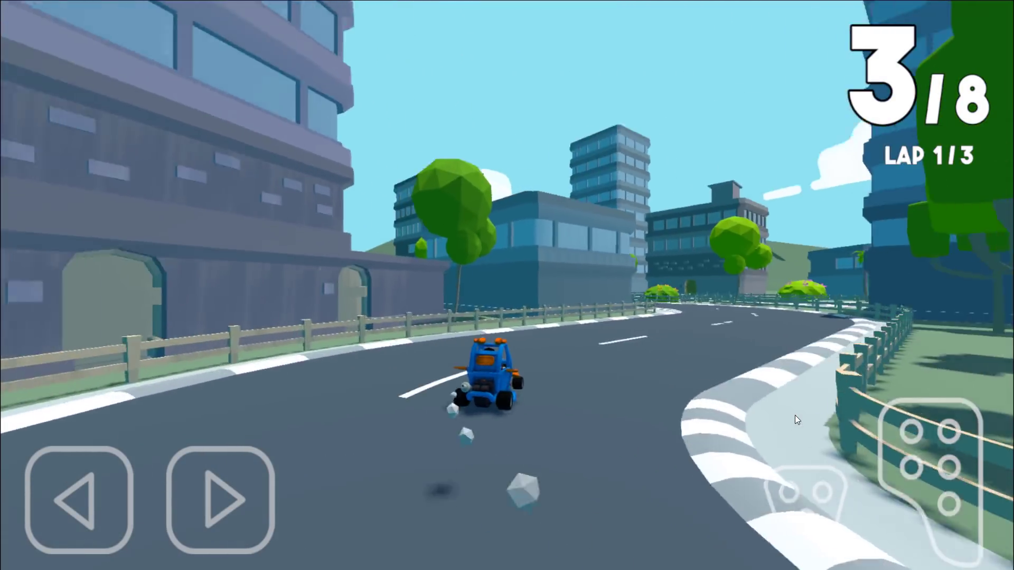
{"action": "key", "text": "Left"}
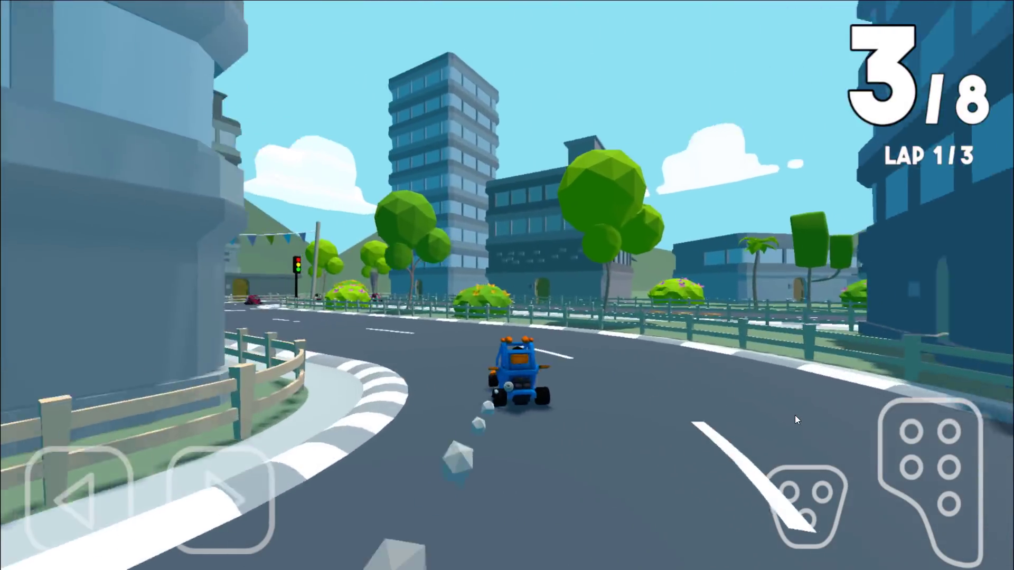
{"action": "key", "text": "Left"}
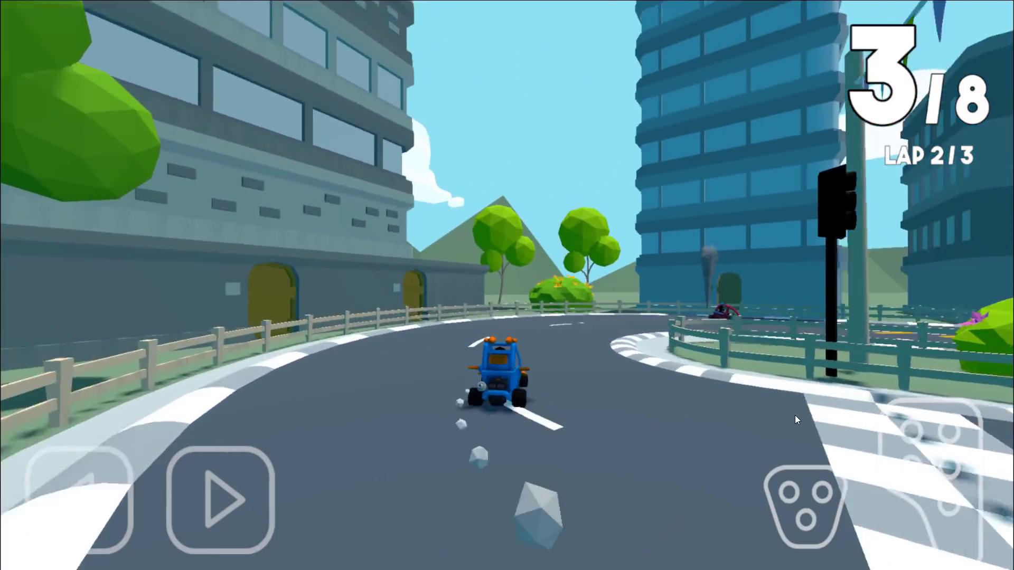
{"action": "key", "text": "Right"}
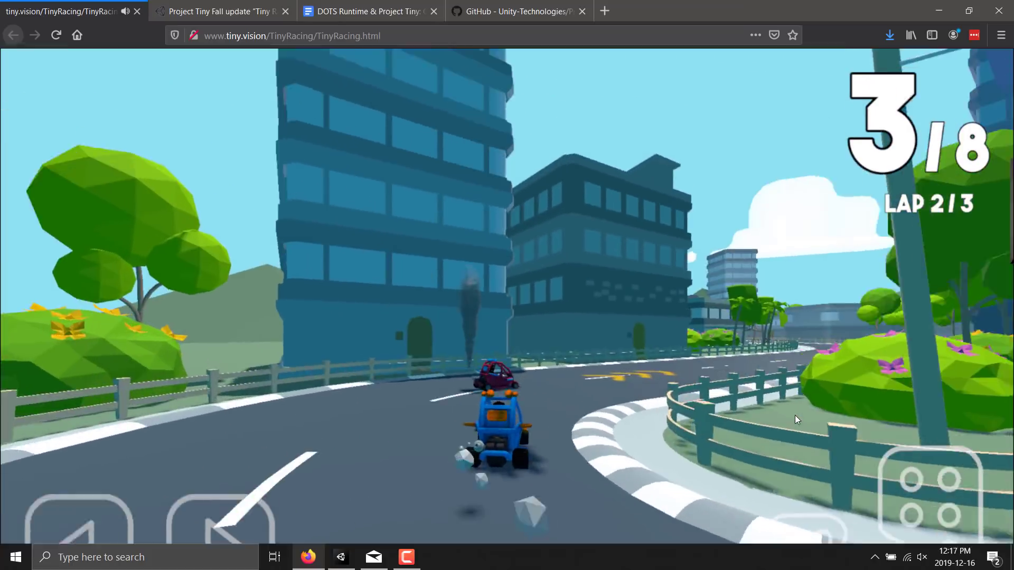
{"action": "key", "text": "Right"}
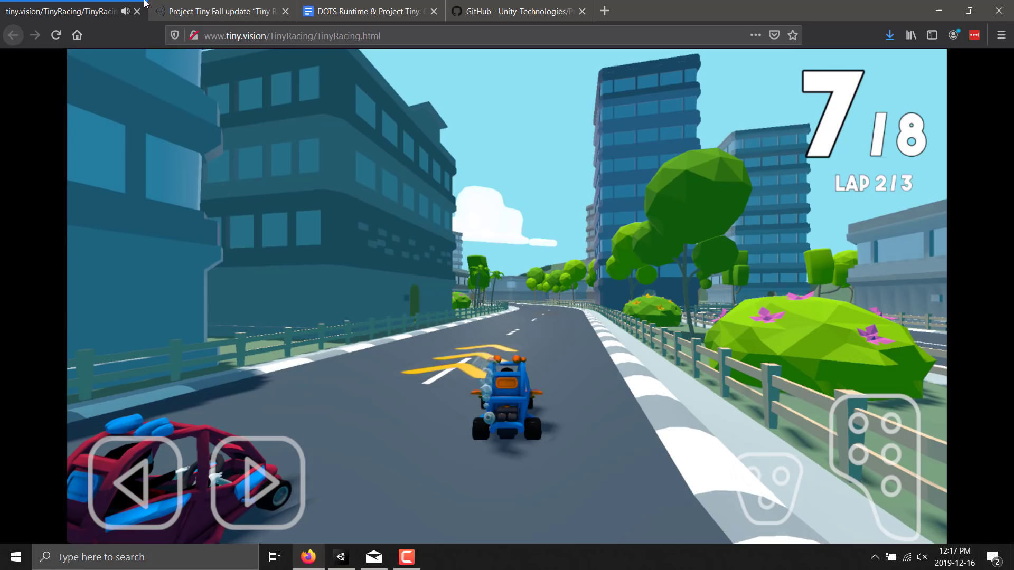
{"action": "left_click", "coordinate": [137, 11]}
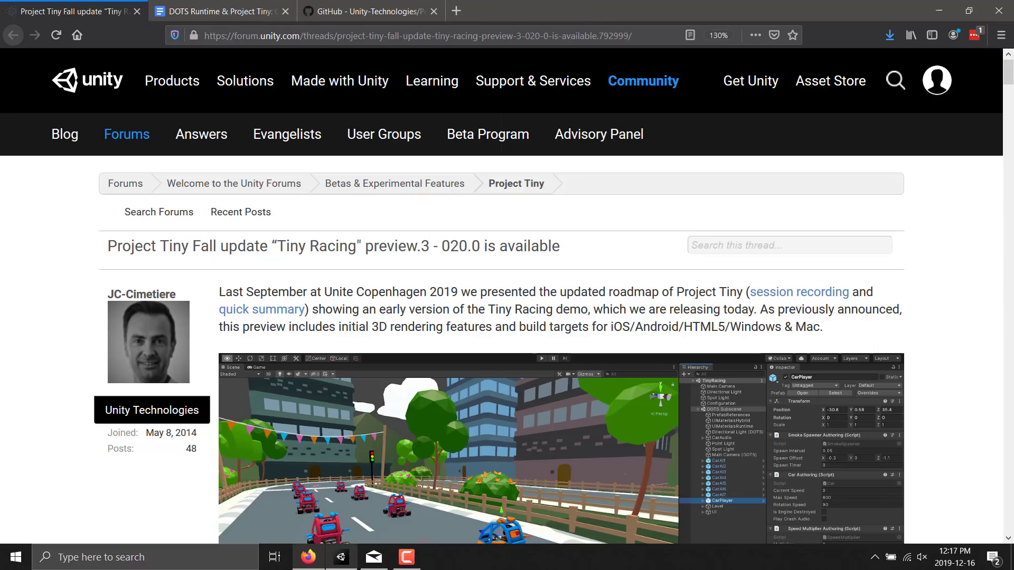
Step: Bring the TinyRacing project in Unity forward and fly the Scene view along the track past the karts
{"action": "left_click", "coordinate": [347, 565]}
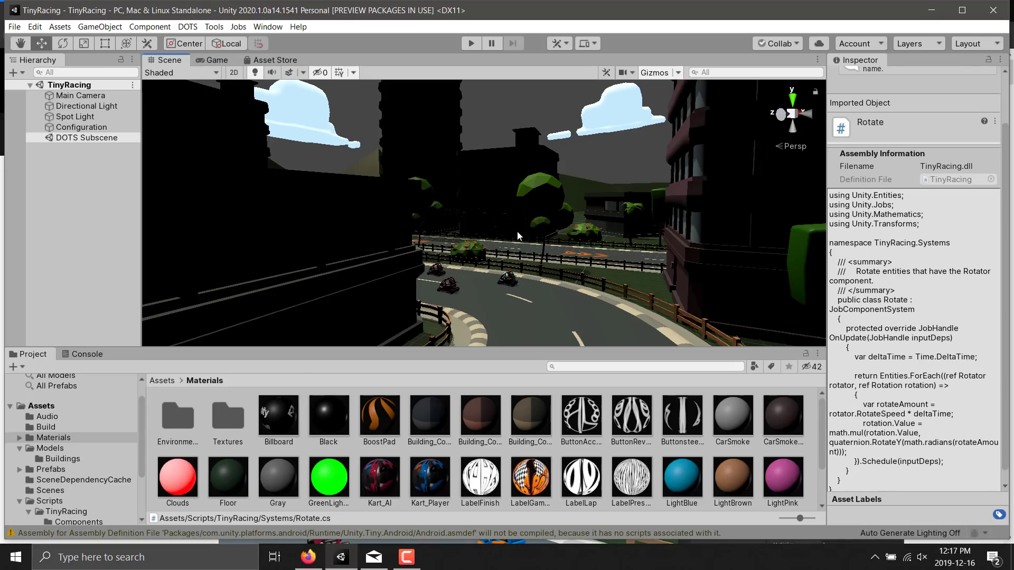
{"action": "right_click_drag", "start_coordinate": [518, 236], "coordinate": [806, 245]}
{"action": "key", "text": "w"}
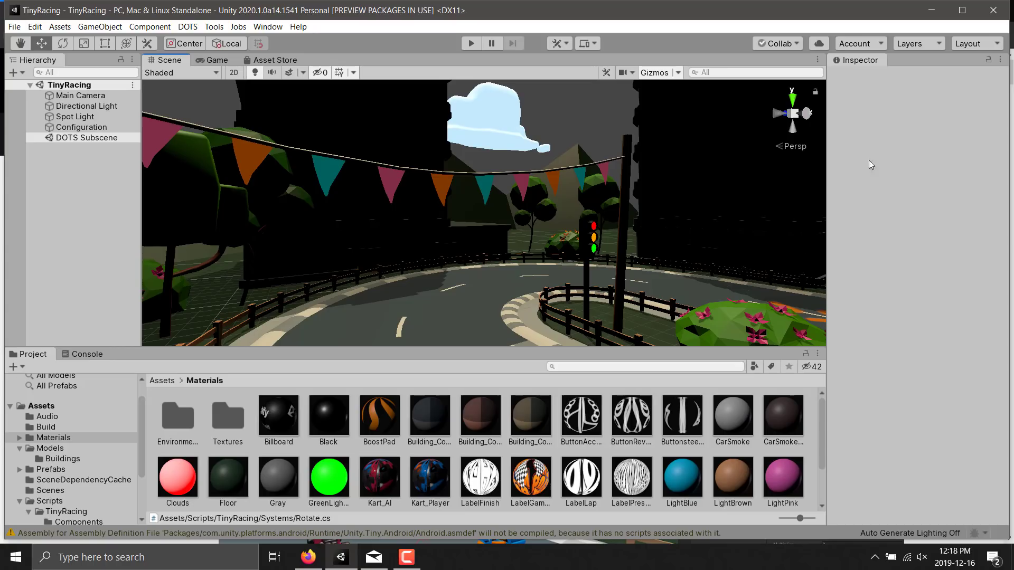
Step: Fly the Scene view to a new viewpoint and through the track toward the karts
{"action": "right_click_drag", "start_coordinate": [718, 117], "coordinate": [832, 257]}
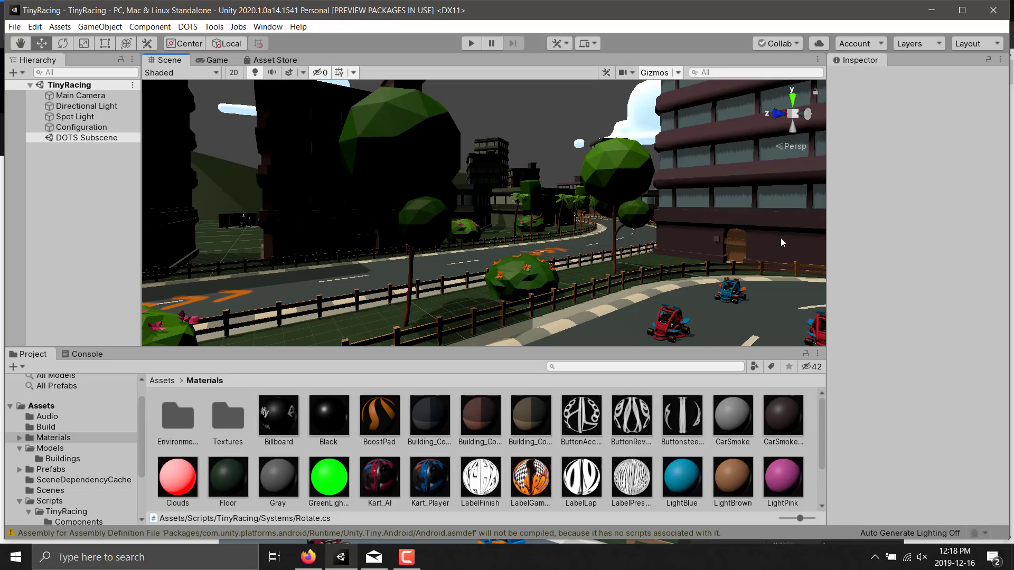
{"action": "right_click_drag", "start_coordinate": [780, 243], "coordinate": [866, 185]}
{"action": "key", "text": "w"}
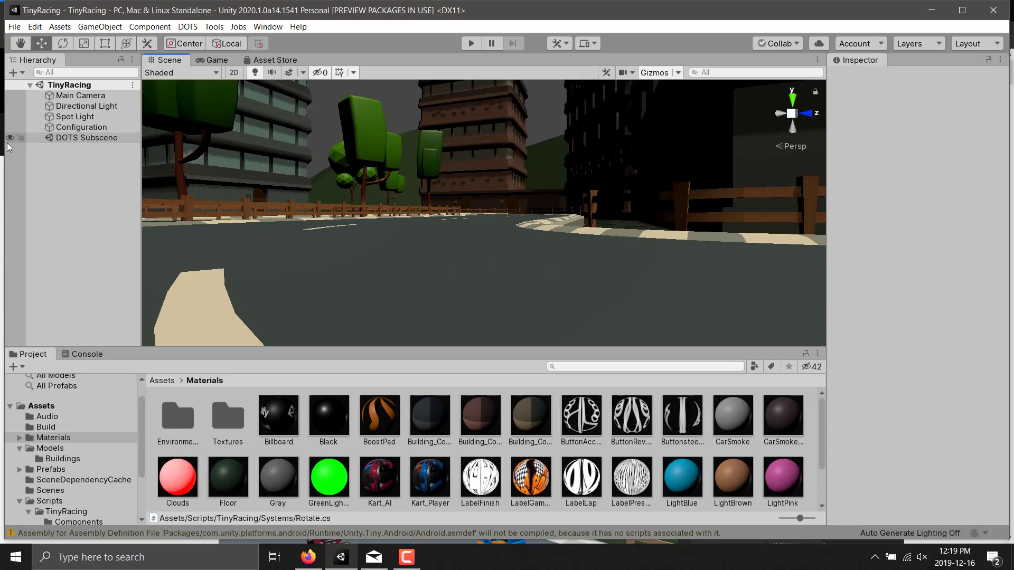
{"action": "right_click_drag", "start_coordinate": [435, 236], "coordinate": [739, 465]}
Step: Orbit up to a high overview of the city and track, then return to the Firefox forum thread
{"action": "right_click_drag", "start_coordinate": [333, 487], "coordinate": [334, 241]}
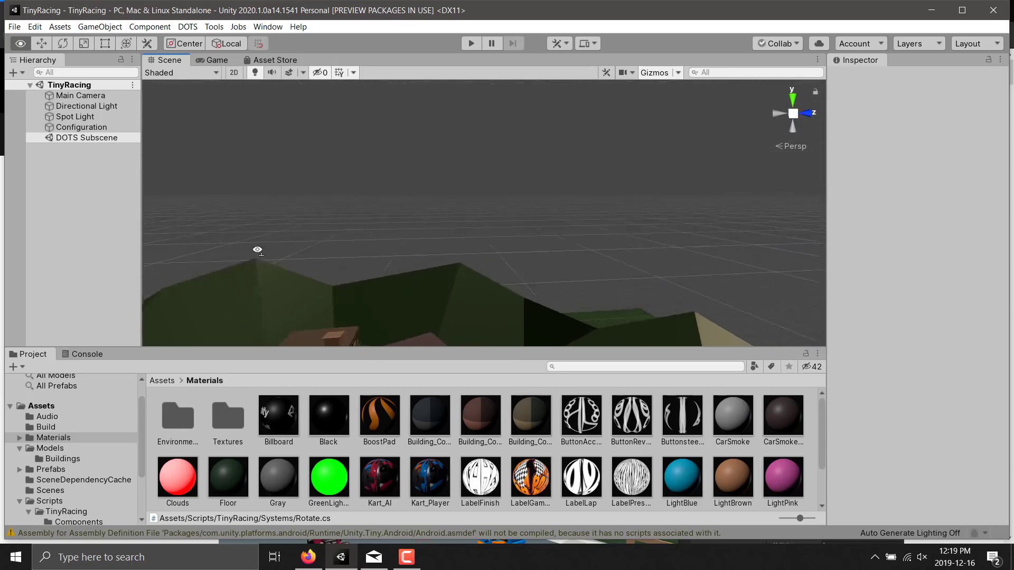
{"action": "left_click_drag", "start_coordinate": [257, 250], "coordinate": [902, 338], "text": "alt"}
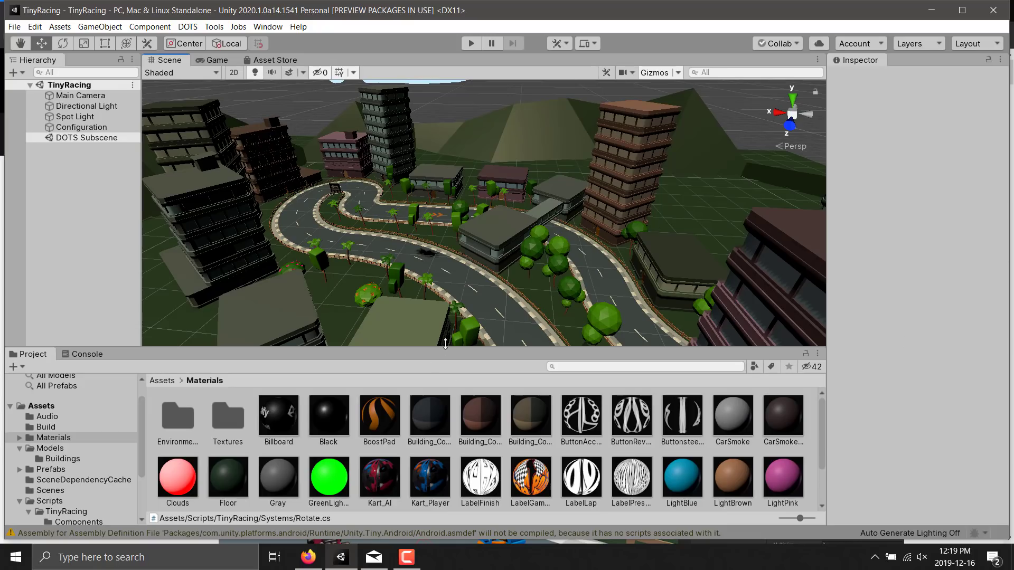
{"action": "left_click", "coordinate": [308, 557]}
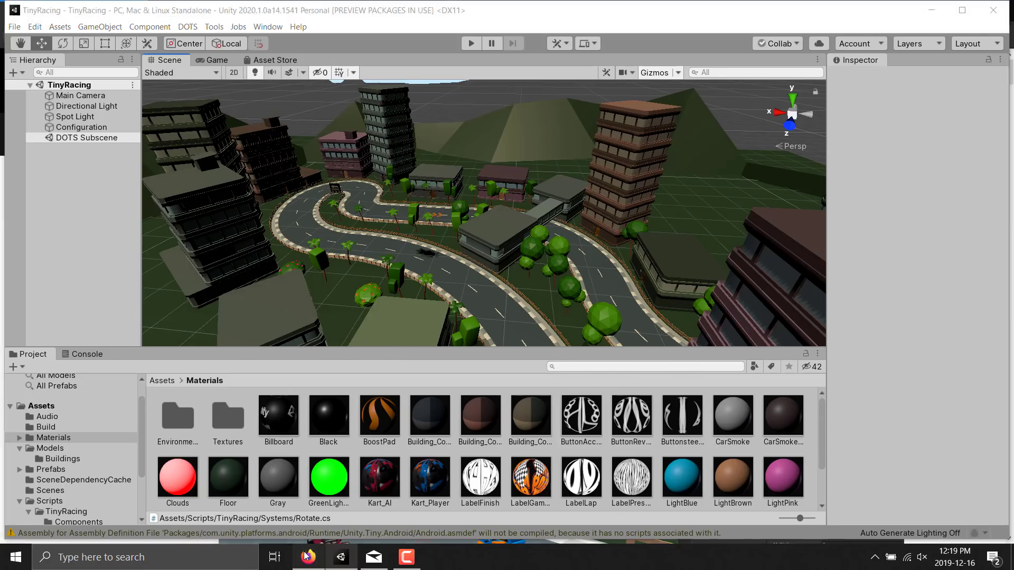
Step: Make Firefox full screen and scroll the announcement down to the getting-started bullets
{"action": "key", "text": "F11"}
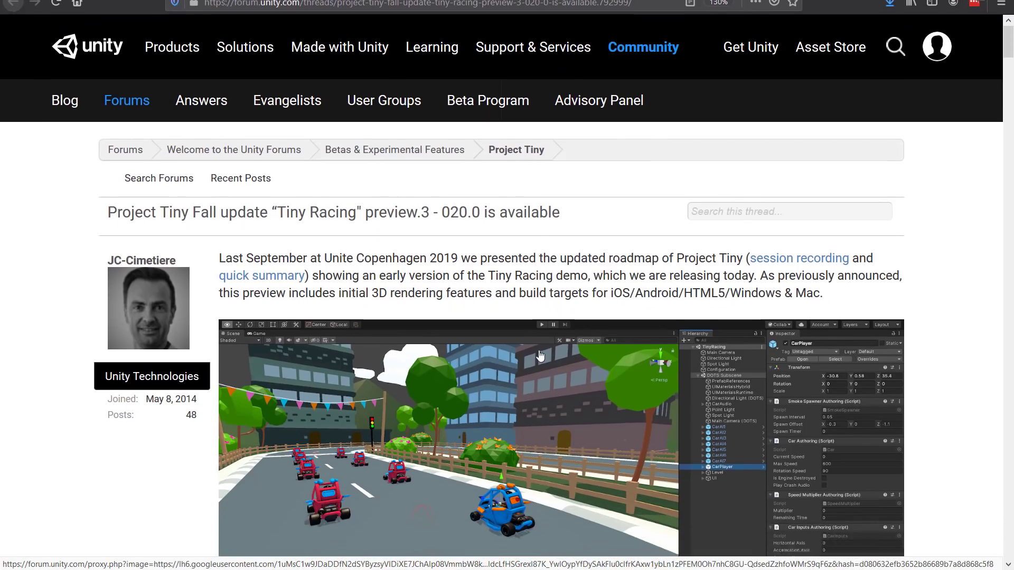
{"action": "scroll", "coordinate": [516, 303], "scroll_direction": "down", "scroll_amount": 2}
{"action": "scroll", "coordinate": [516, 303], "scroll_direction": "down", "scroll_amount": 2}
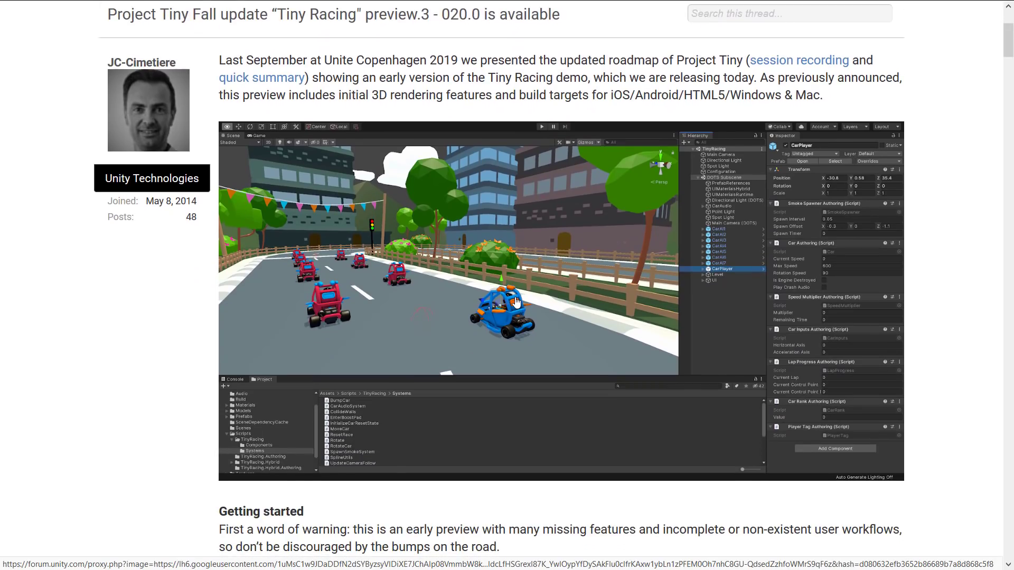
{"action": "scroll", "coordinate": [519, 280], "scroll_direction": "down", "scroll_amount": 3}
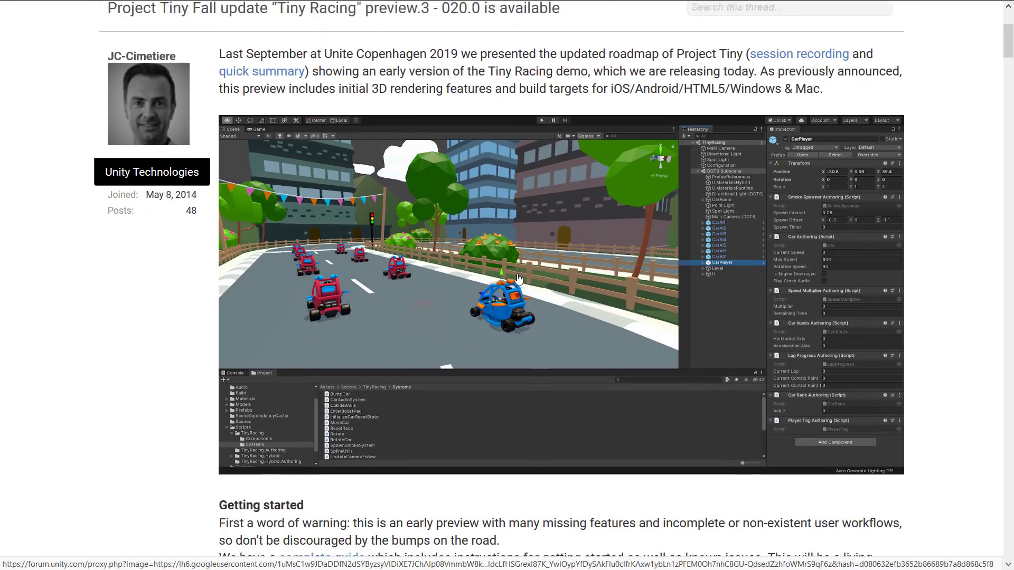
{"action": "scroll", "coordinate": [518, 279], "scroll_direction": "down", "scroll_amount": 1}
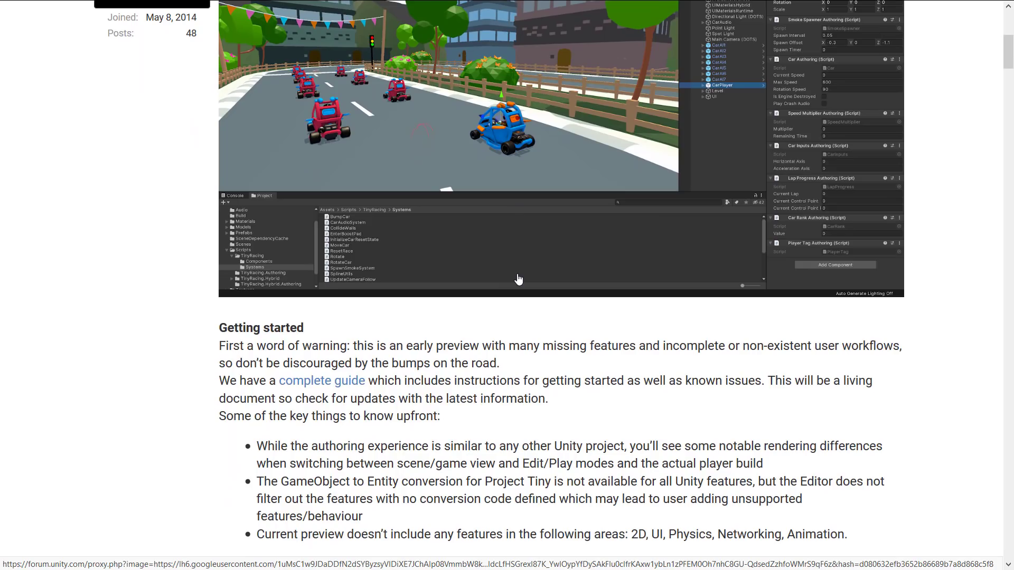
{"action": "scroll", "coordinate": [518, 279], "scroll_direction": "down", "scroll_amount": 3}
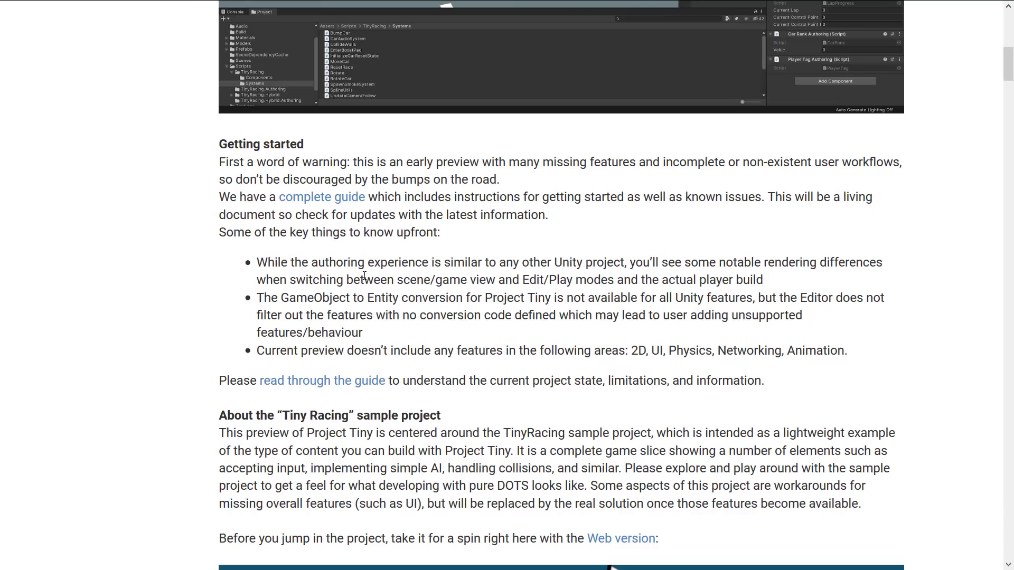
Step: Highlight the GameObject to Entity note and 'not available for all features' clause, then scroll past the Tiny Racing image
{"action": "left_click_drag", "start_coordinate": [299, 302], "coordinate": [374, 302]}
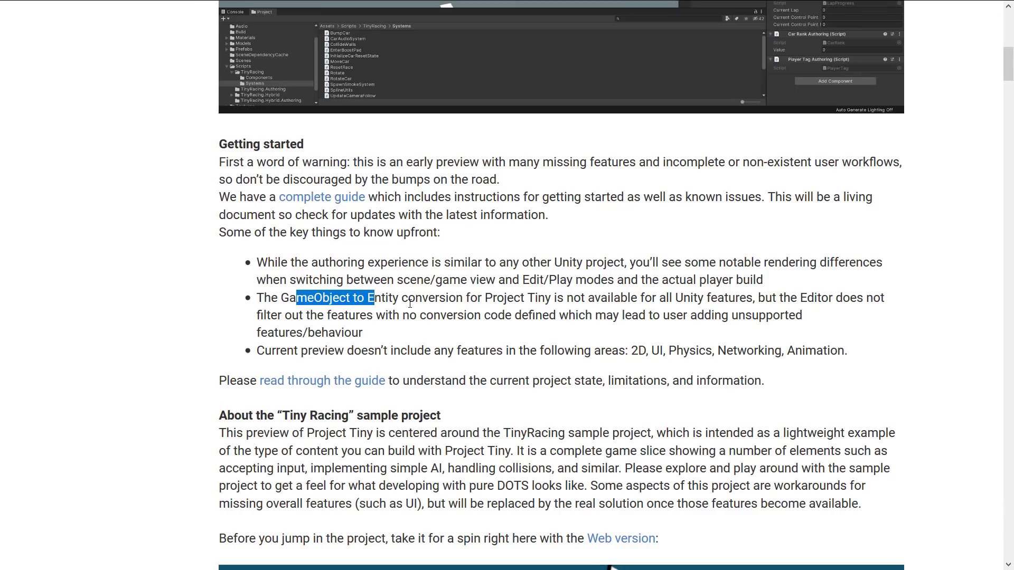
{"action": "left_click", "coordinate": [371, 305]}
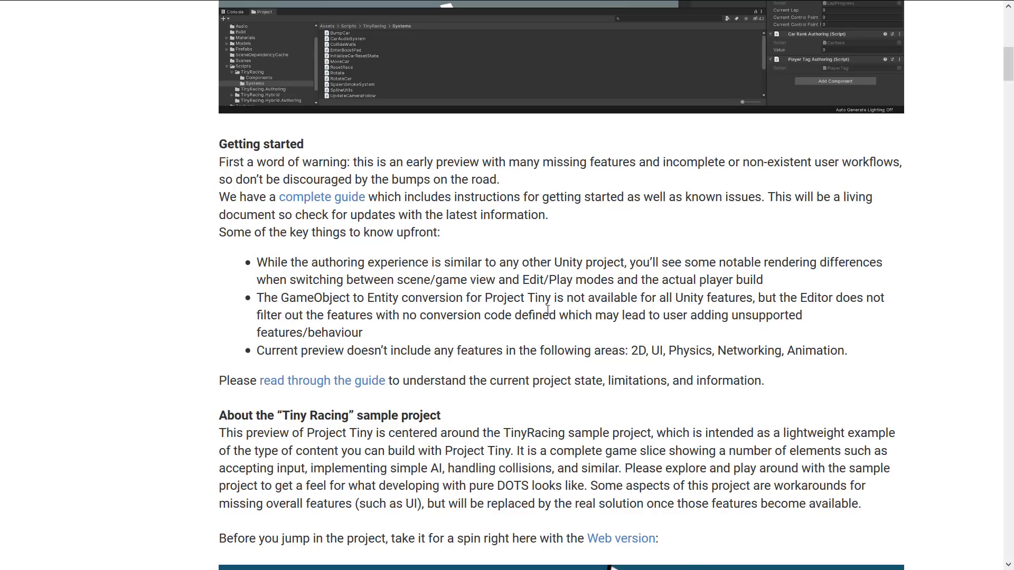
{"action": "left_click_drag", "start_coordinate": [545, 299], "coordinate": [776, 300]}
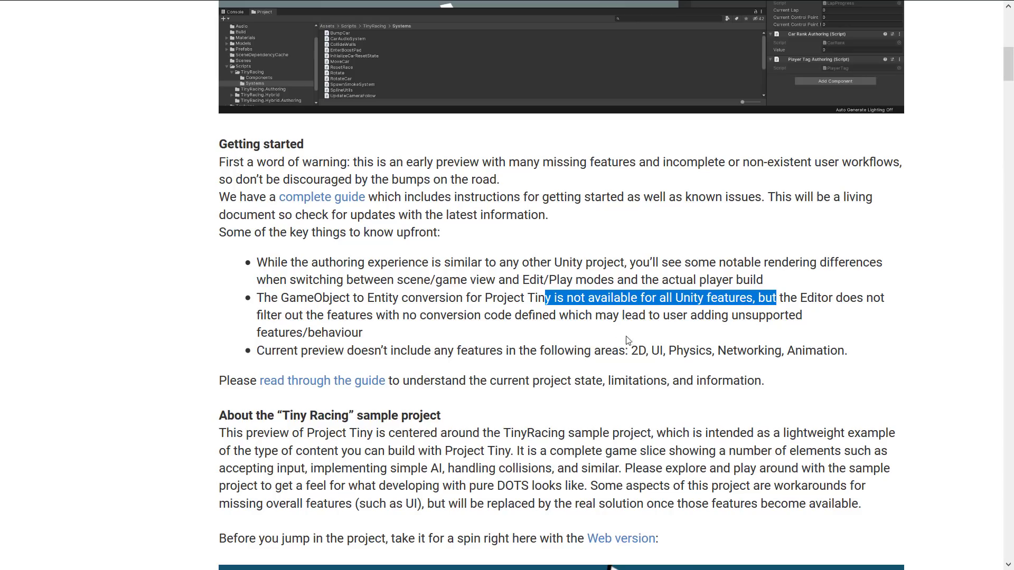
{"action": "scroll", "coordinate": [618, 376], "scroll_direction": "down", "scroll_amount": 2}
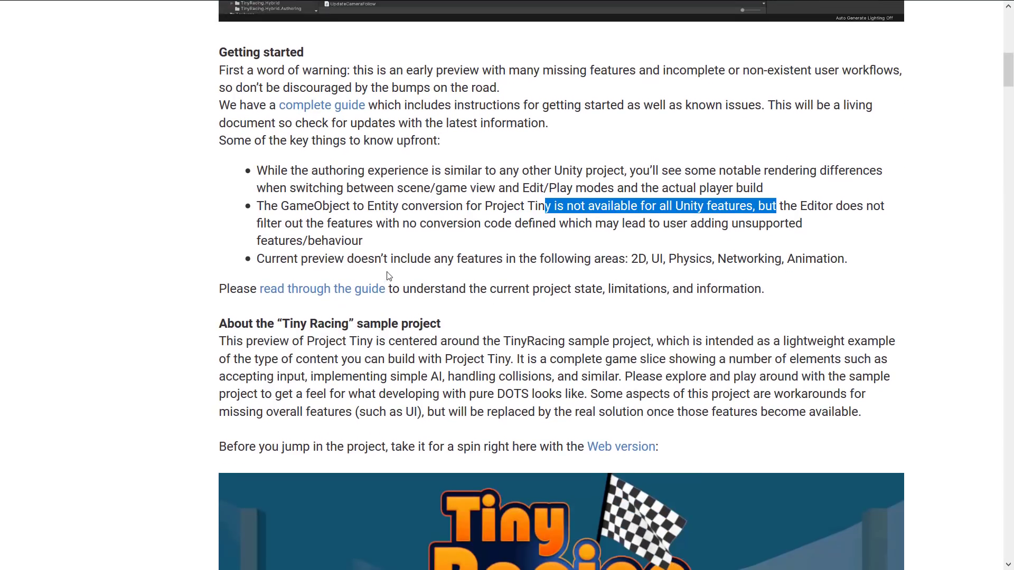
{"action": "left_click", "coordinate": [549, 259]}
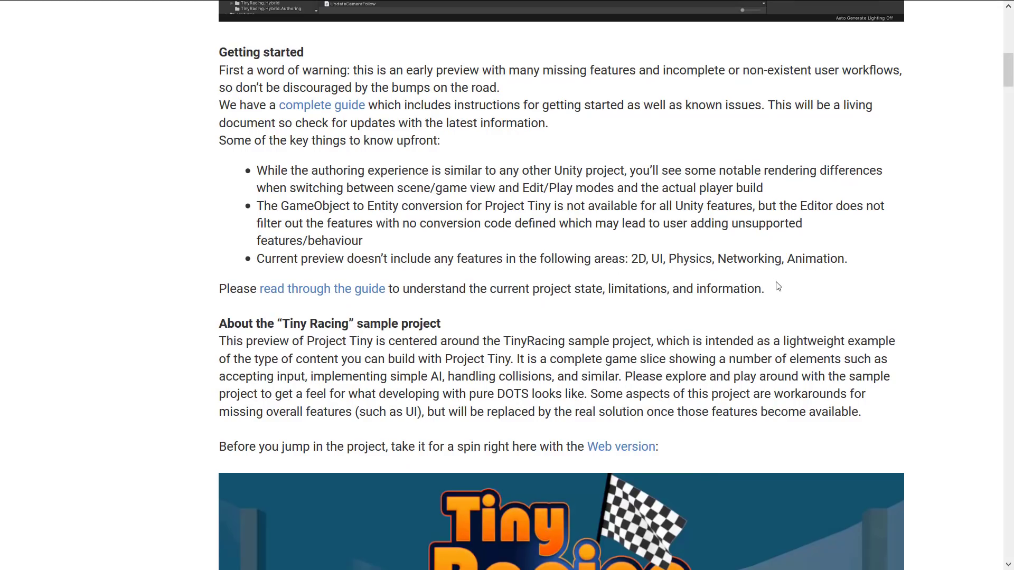
{"action": "scroll", "coordinate": [777, 284], "scroll_direction": "down", "scroll_amount": 3}
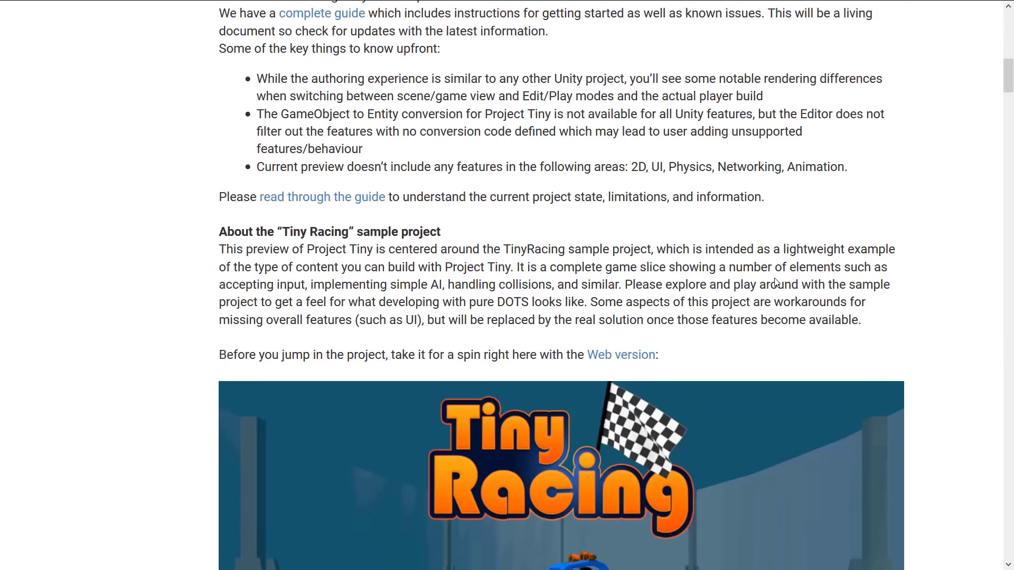
{"action": "scroll", "coordinate": [775, 279], "scroll_direction": "down", "scroll_amount": 7}
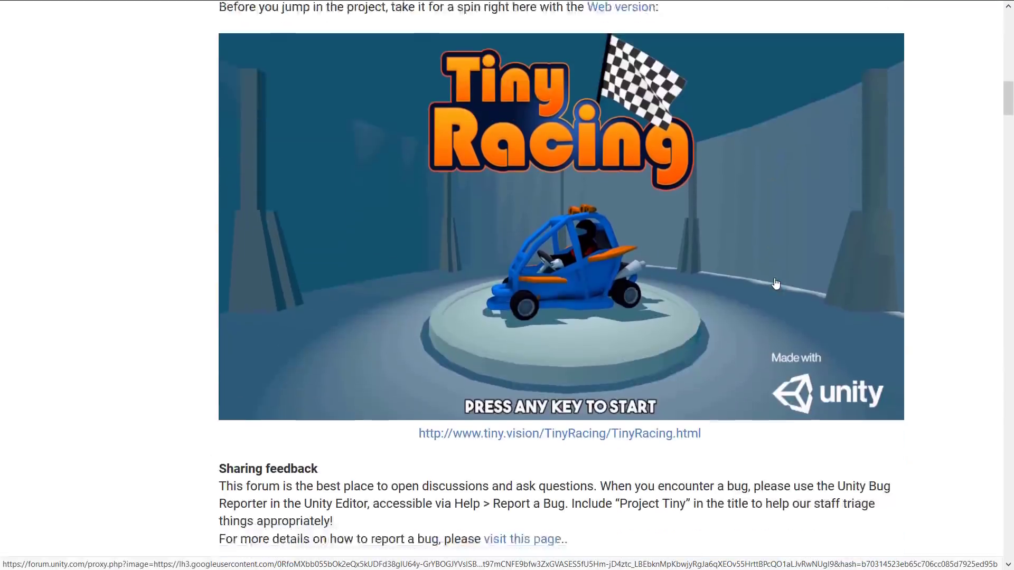
{"action": "scroll", "coordinate": [775, 284], "scroll_direction": "down", "scroll_amount": 3}
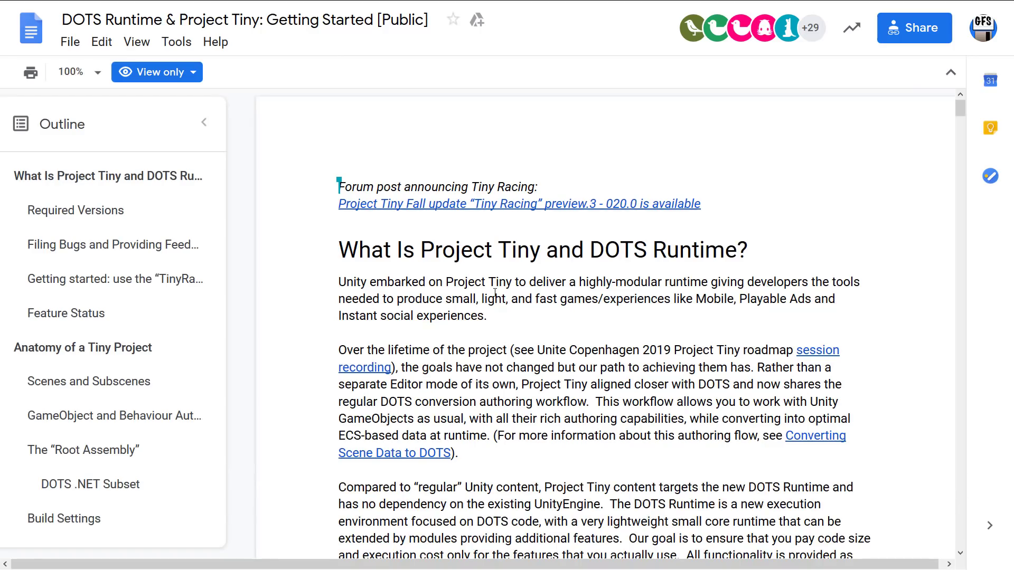
Step: Scroll through the guide's introduction and highlight the DOTS Hybrid sentence in Required Versions
{"action": "scroll", "coordinate": [546, 336], "scroll_direction": "down", "scroll_amount": 2}
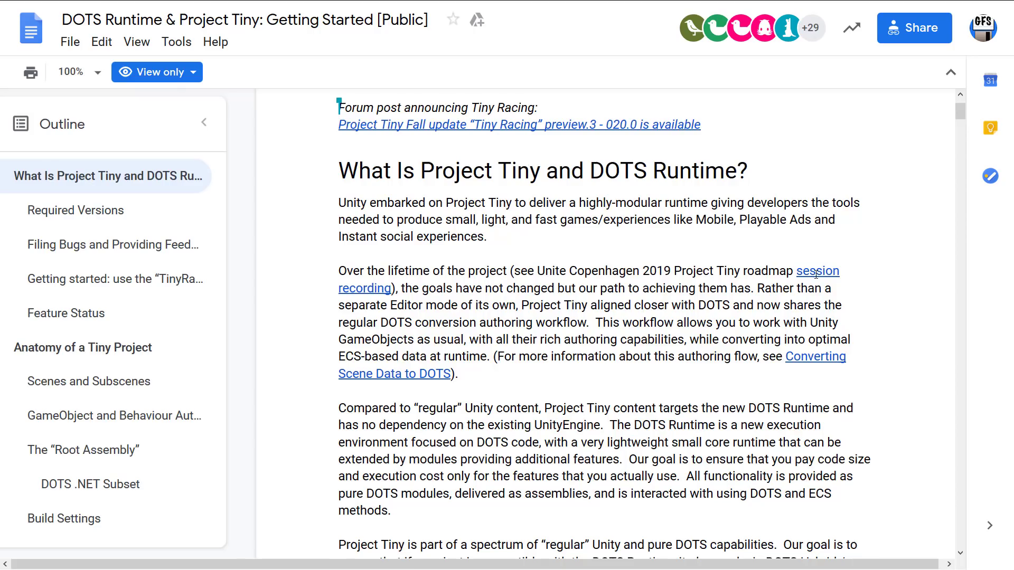
{"action": "scroll", "coordinate": [742, 312], "scroll_direction": "down", "scroll_amount": 5}
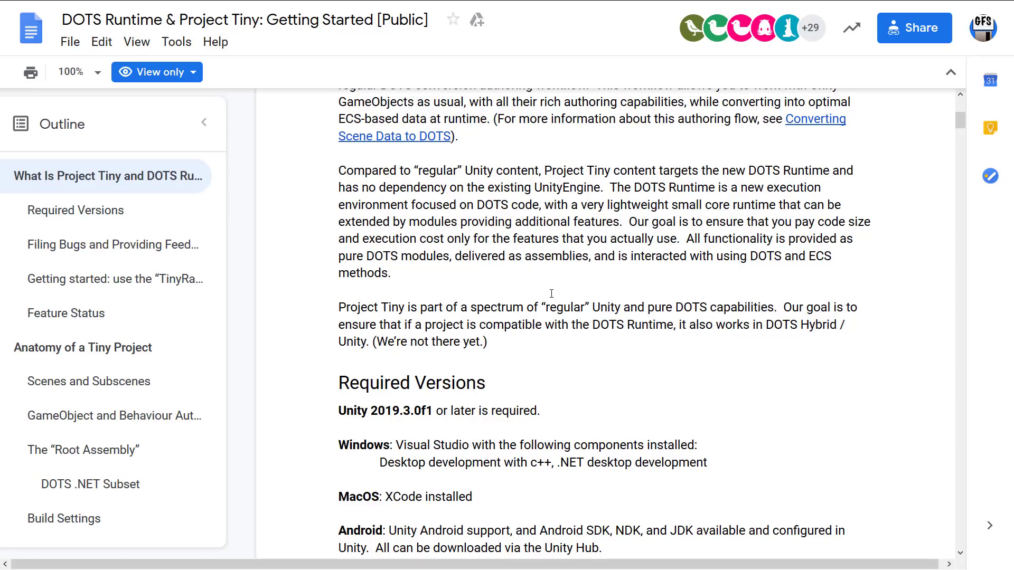
{"action": "scroll", "coordinate": [551, 293], "scroll_direction": "down", "scroll_amount": 2}
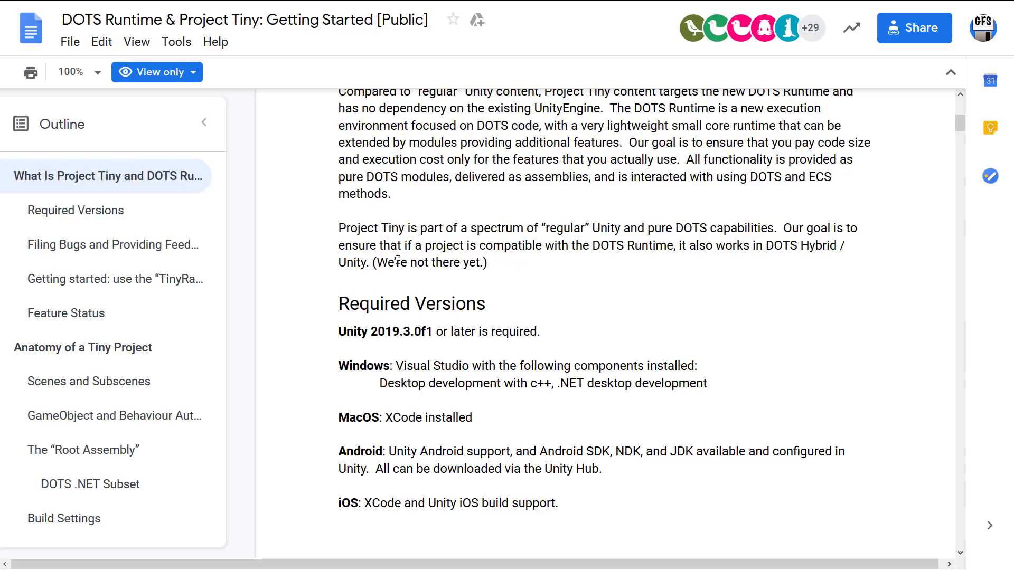
{"action": "left_click_drag", "start_coordinate": [397, 260], "coordinate": [494, 262]}
{"action": "left_click", "coordinate": [541, 262]}
{"action": "scroll", "coordinate": [541, 262], "scroll_direction": "down", "scroll_amount": 3}
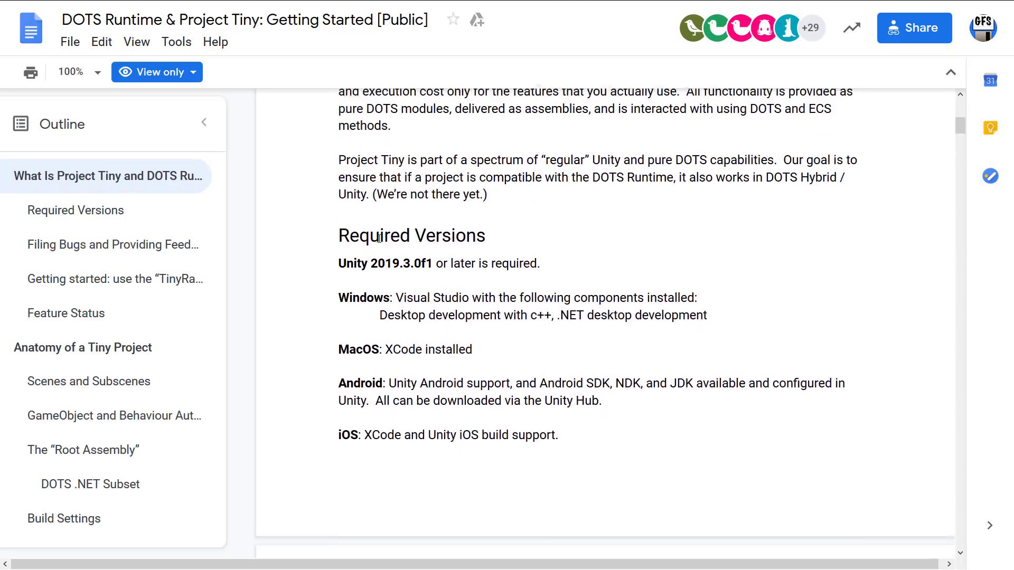
{"action": "left_click_drag", "start_coordinate": [369, 252], "coordinate": [481, 254]}
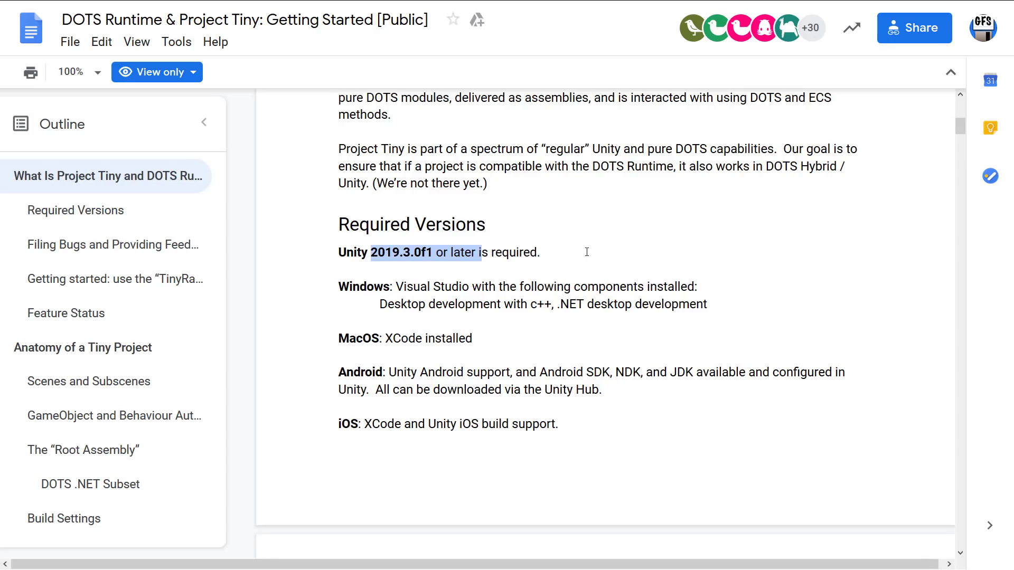
Step: Highlight the supported platforms and the 3D Graphics renderer description in the Feature Status table
{"action": "scroll", "coordinate": [587, 252], "scroll_direction": "down", "scroll_amount": 3}
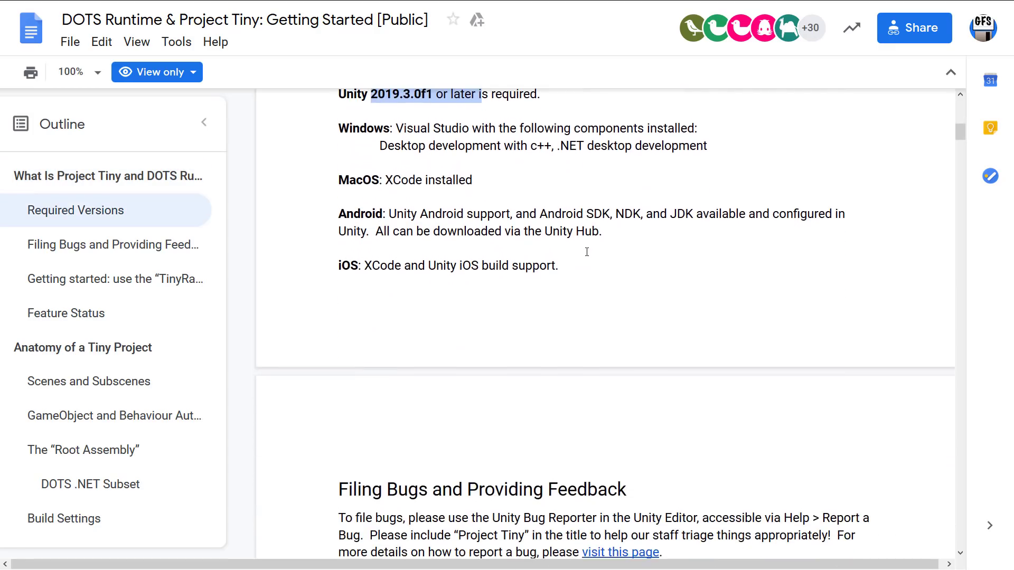
{"action": "scroll", "coordinate": [587, 252], "scroll_direction": "down", "scroll_amount": 10}
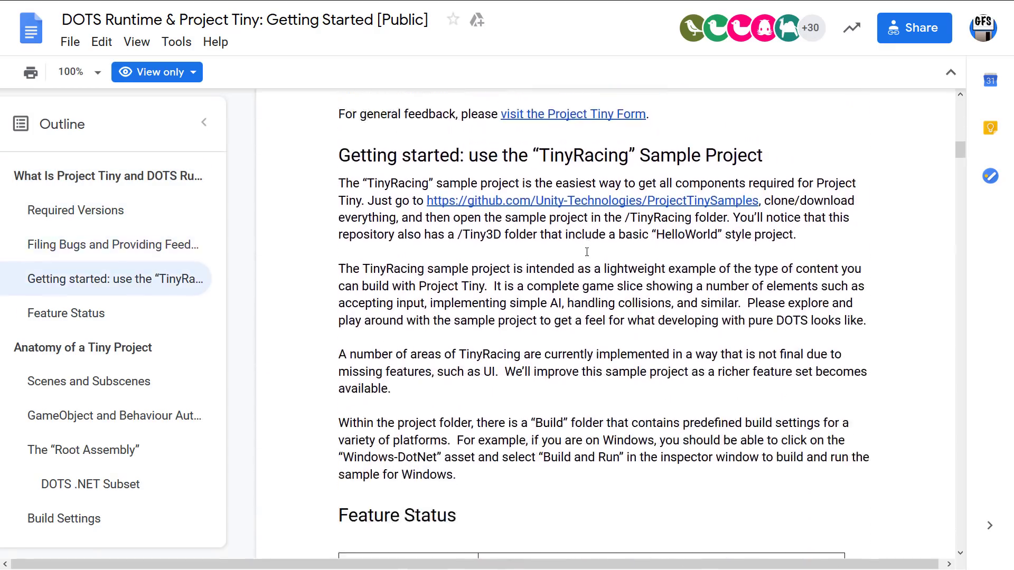
{"action": "scroll", "coordinate": [529, 305], "scroll_direction": "down", "scroll_amount": 5}
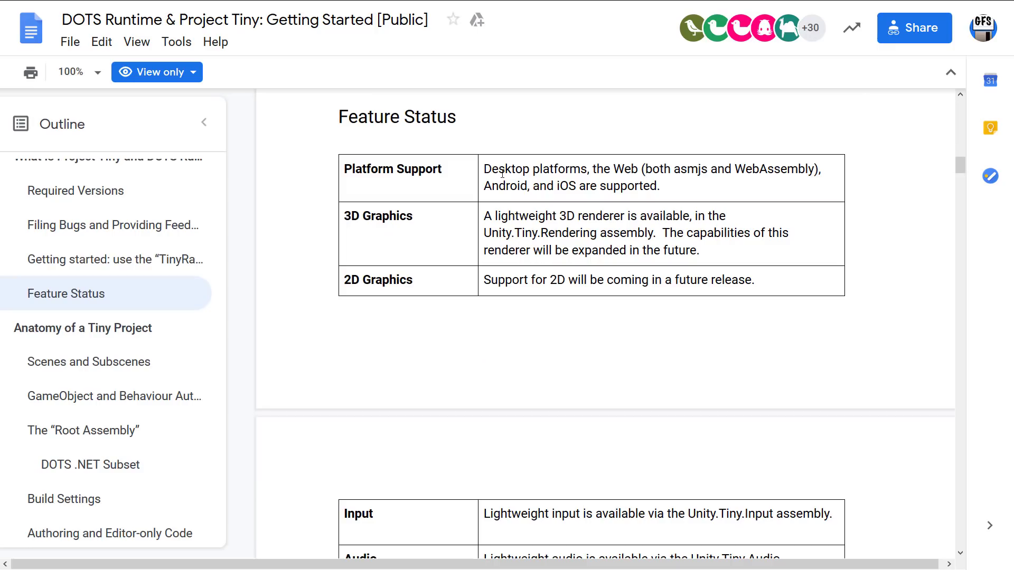
{"action": "left_click_drag", "start_coordinate": [491, 169], "coordinate": [644, 169]}
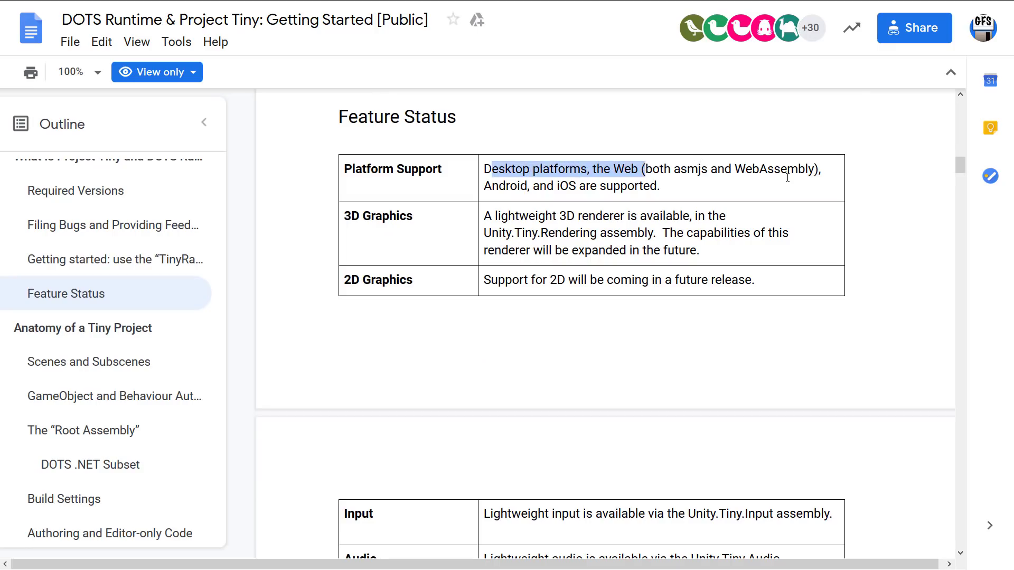
{"action": "scroll", "coordinate": [589, 188], "scroll_direction": "down", "scroll_amount": 2}
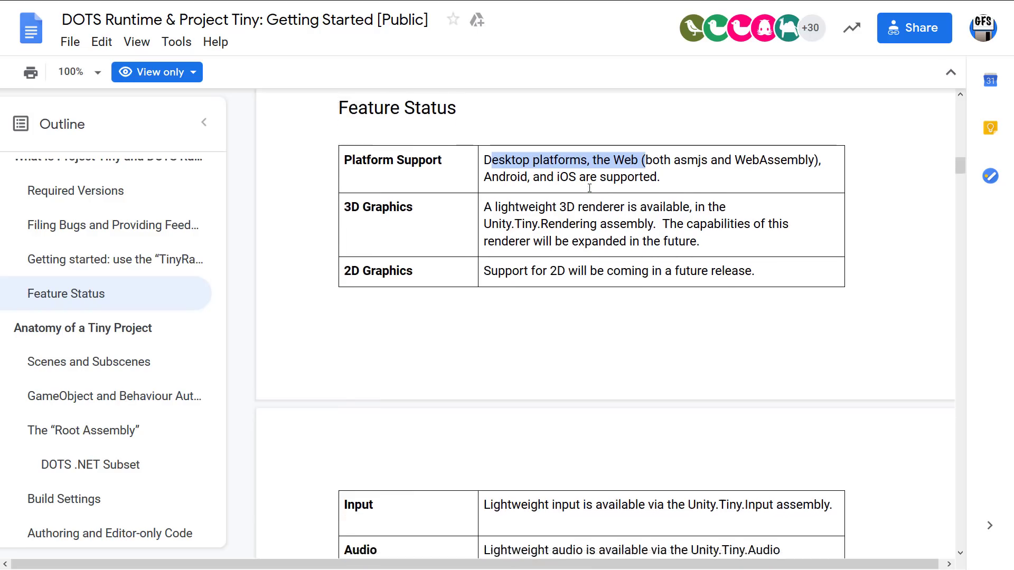
{"action": "left_click_drag", "start_coordinate": [484, 139], "coordinate": [660, 160]}
{"action": "left_click", "coordinate": [660, 160]}
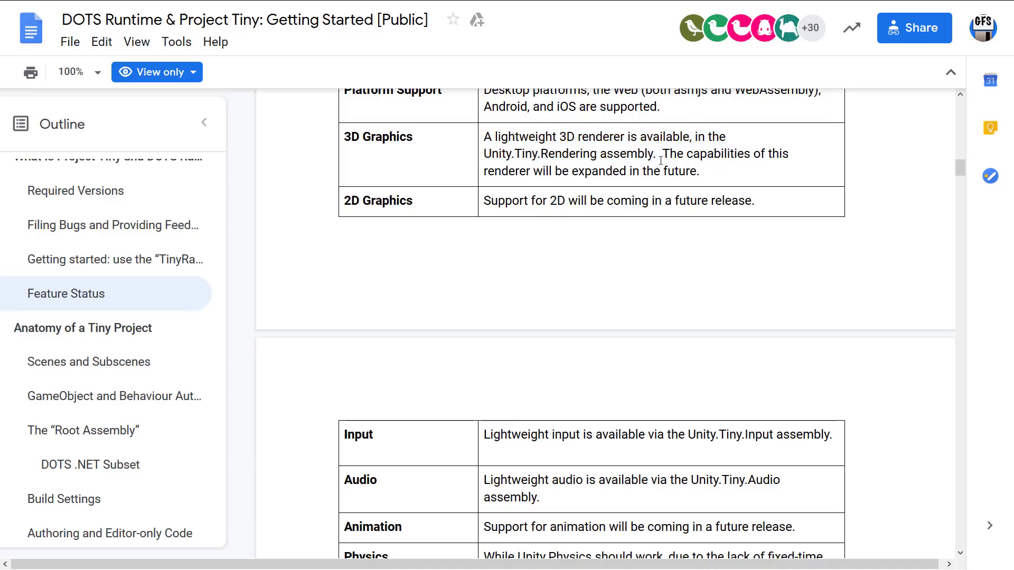
Step: Highlight the descriptions in the Input and Audio rows of the Feature Status table
{"action": "scroll", "coordinate": [645, 168], "scroll_direction": "down", "scroll_amount": 2}
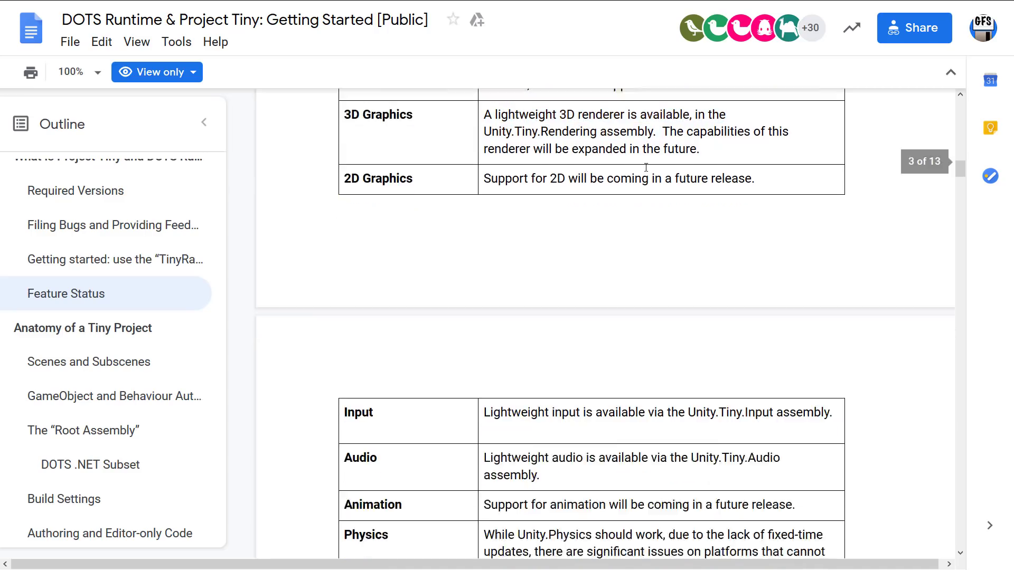
{"action": "left_click_drag", "start_coordinate": [645, 121], "coordinate": [753, 121]}
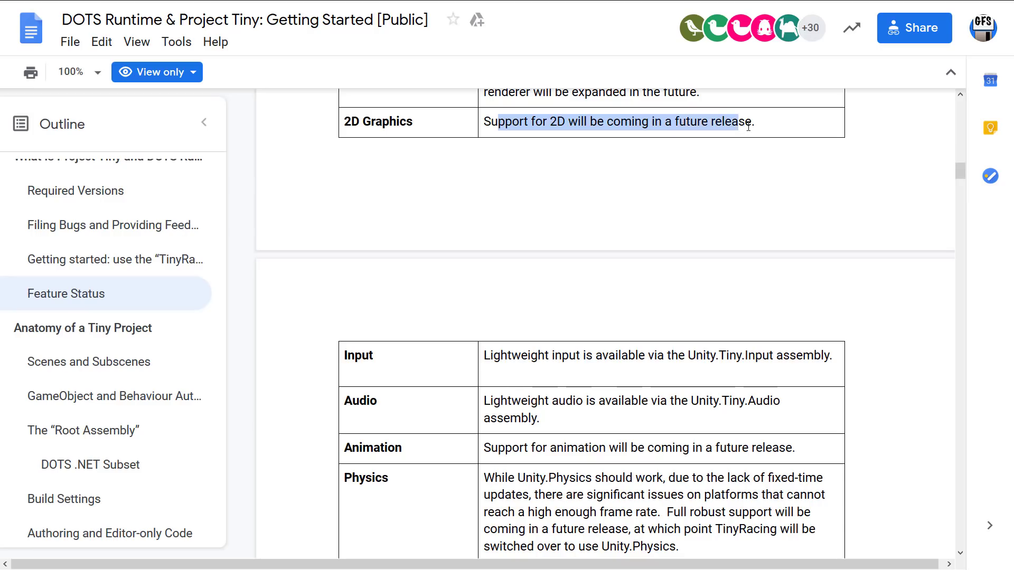
{"action": "scroll", "coordinate": [654, 166], "scroll_direction": "down", "scroll_amount": 3}
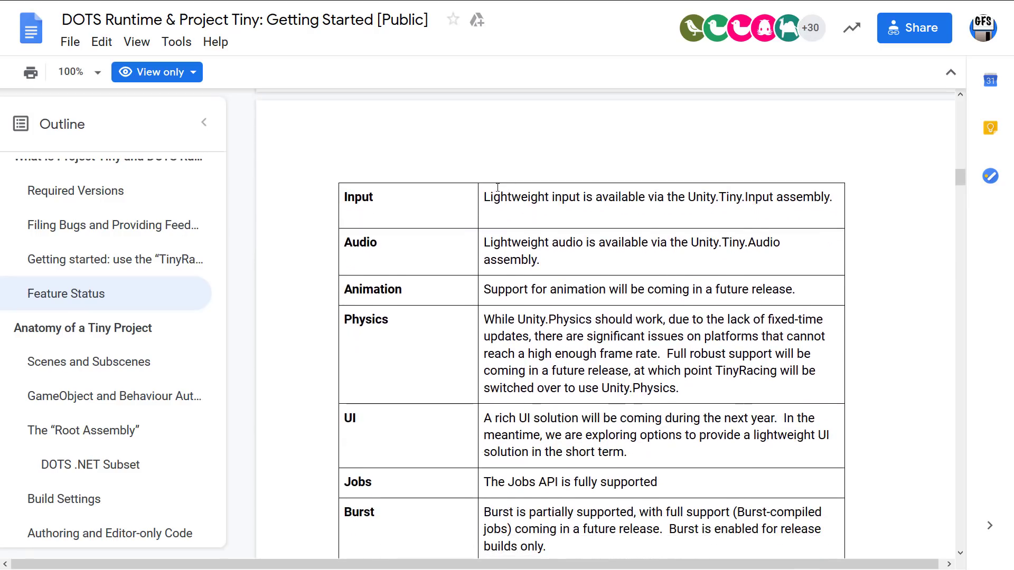
{"action": "left_click_drag", "start_coordinate": [490, 196], "coordinate": [729, 210]}
{"action": "scroll", "coordinate": [729, 210], "scroll_direction": "down", "scroll_amount": 2}
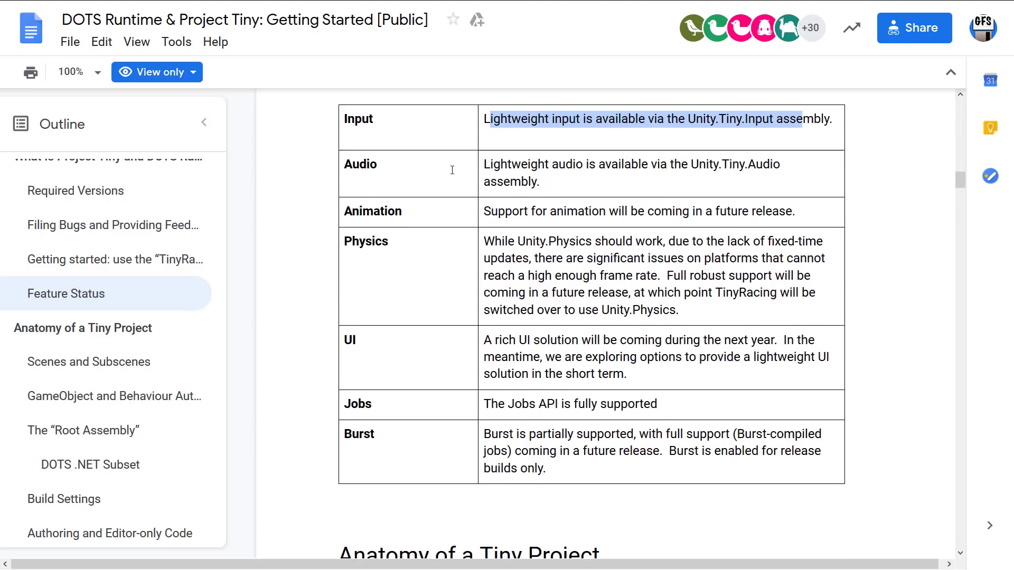
{"action": "left_click_drag", "start_coordinate": [587, 168], "coordinate": [722, 167]}
{"action": "left_click", "coordinate": [735, 170]}
Step: Highlight the Unity.Physics caveat in the Physics row, then scroll down to Anatomy of a Tiny Project
{"action": "scroll", "coordinate": [618, 186], "scroll_direction": "down", "scroll_amount": 2}
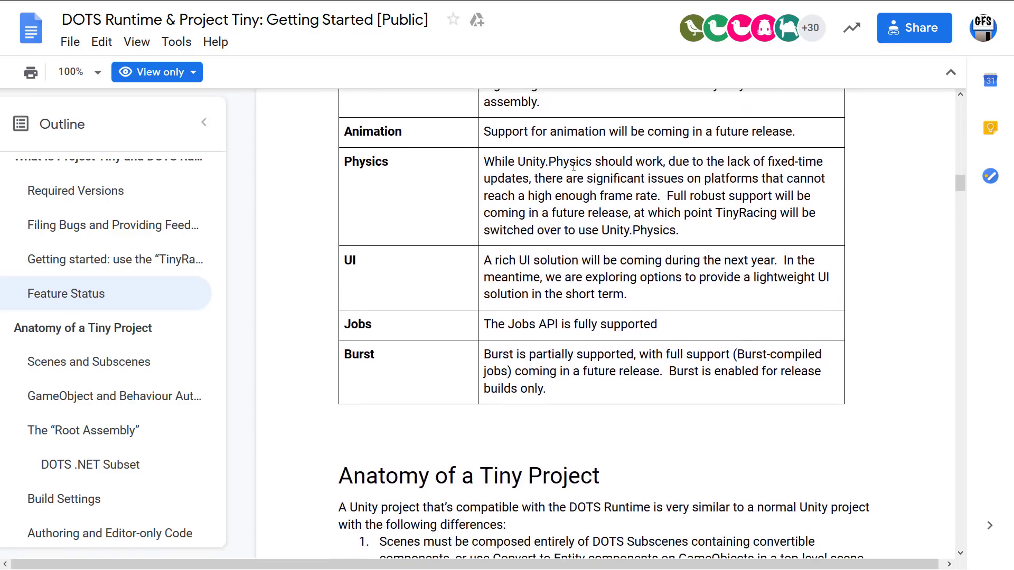
{"action": "left_click_drag", "start_coordinate": [531, 132], "coordinate": [765, 132]}
{"action": "left_click_drag", "start_coordinate": [525, 161], "coordinate": [722, 196]}
{"action": "left_click", "coordinate": [708, 205]}
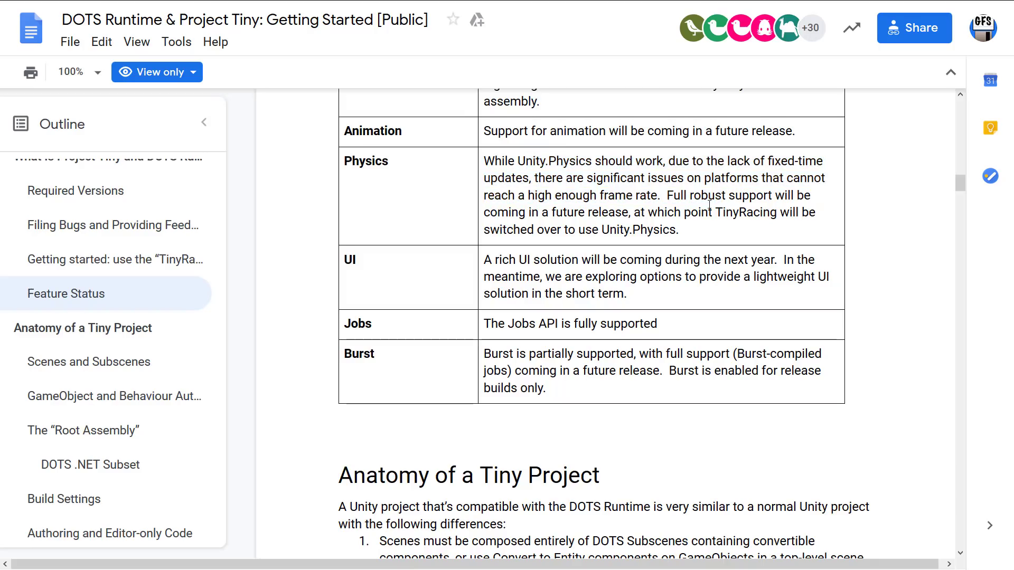
{"action": "scroll", "coordinate": [709, 205], "scroll_direction": "down", "scroll_amount": 2}
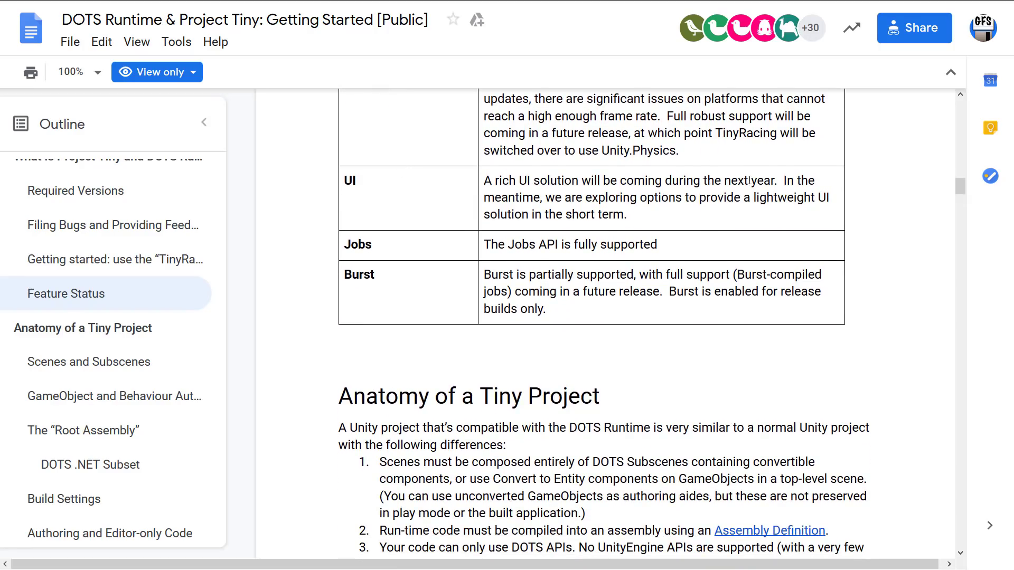
{"action": "scroll", "coordinate": [545, 222], "scroll_direction": "down", "scroll_amount": 2}
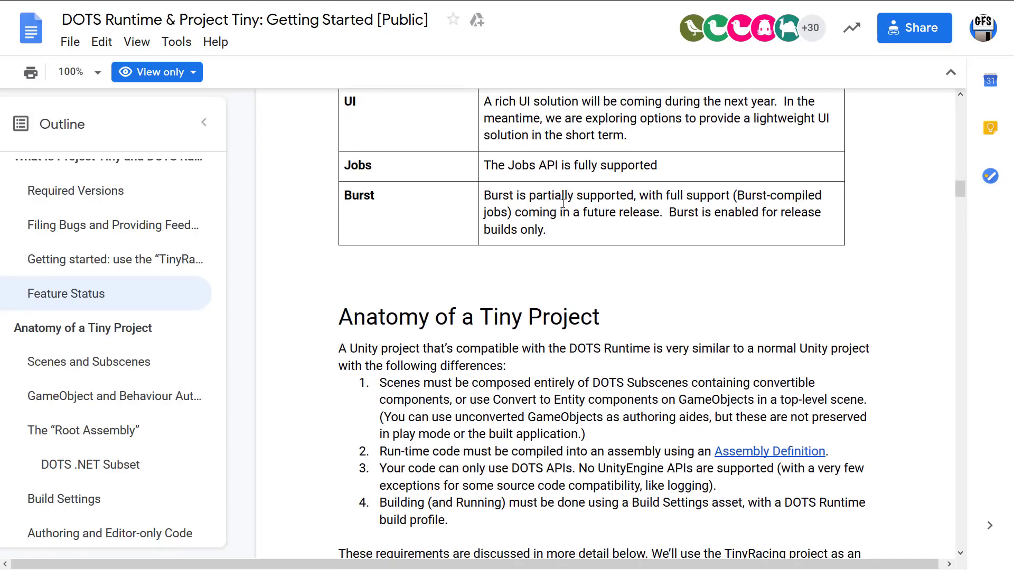
{"action": "scroll", "coordinate": [560, 198], "scroll_direction": "down", "scroll_amount": 12}
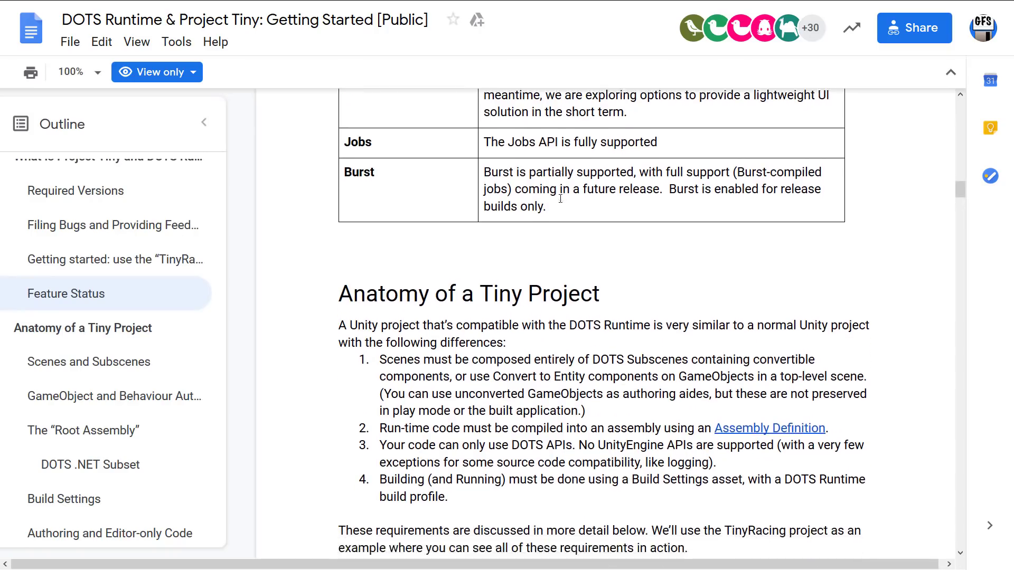
Step: Scroll the guide past DOTS .NET Subset, Code Setup and Scene Setup down to Build Setup
{"action": "scroll", "coordinate": [560, 198], "scroll_direction": "down", "scroll_amount": 13}
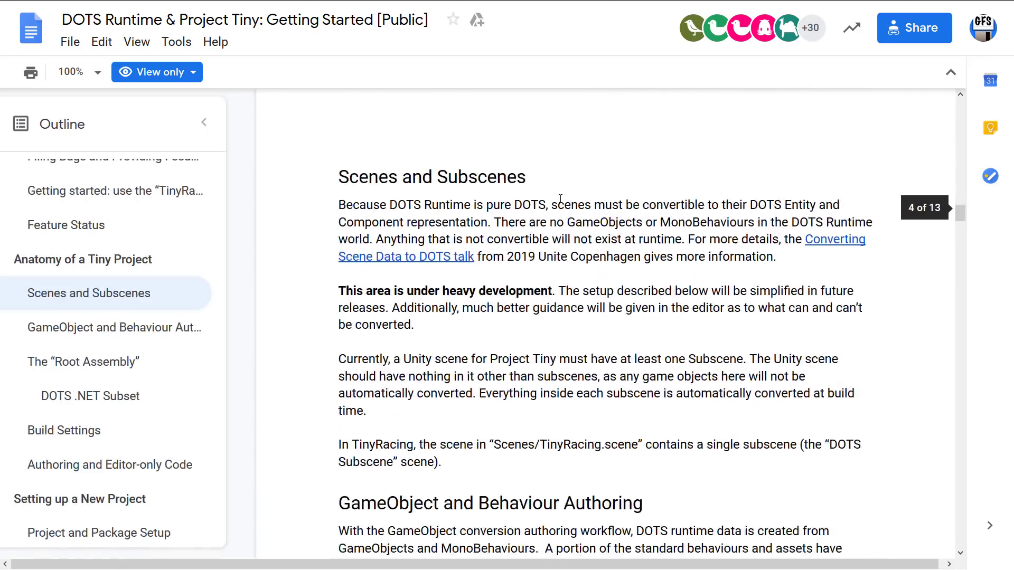
{"action": "scroll", "coordinate": [560, 198], "scroll_direction": "down", "scroll_amount": 13}
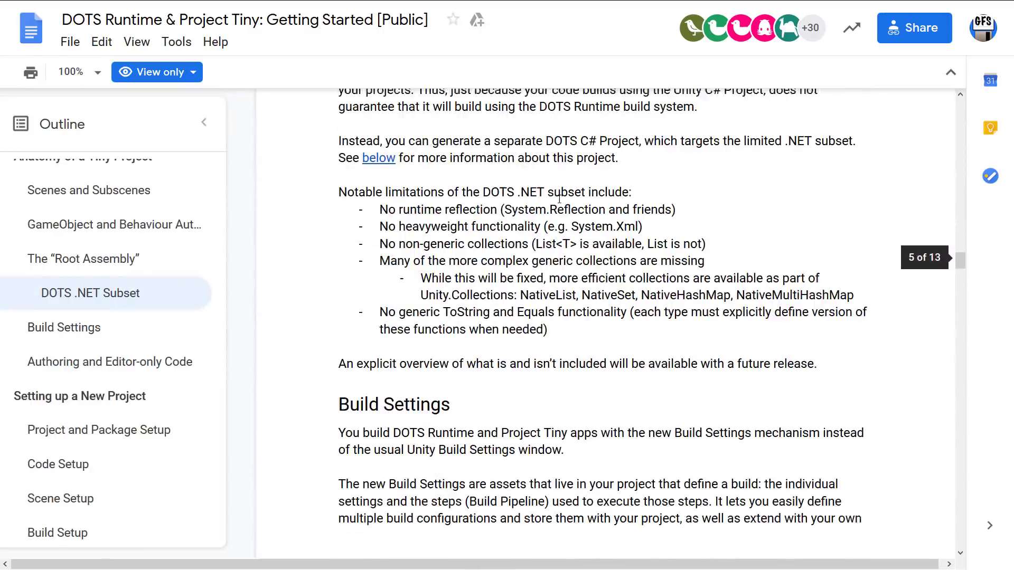
{"action": "scroll", "coordinate": [559, 199], "scroll_direction": "down", "scroll_amount": 13}
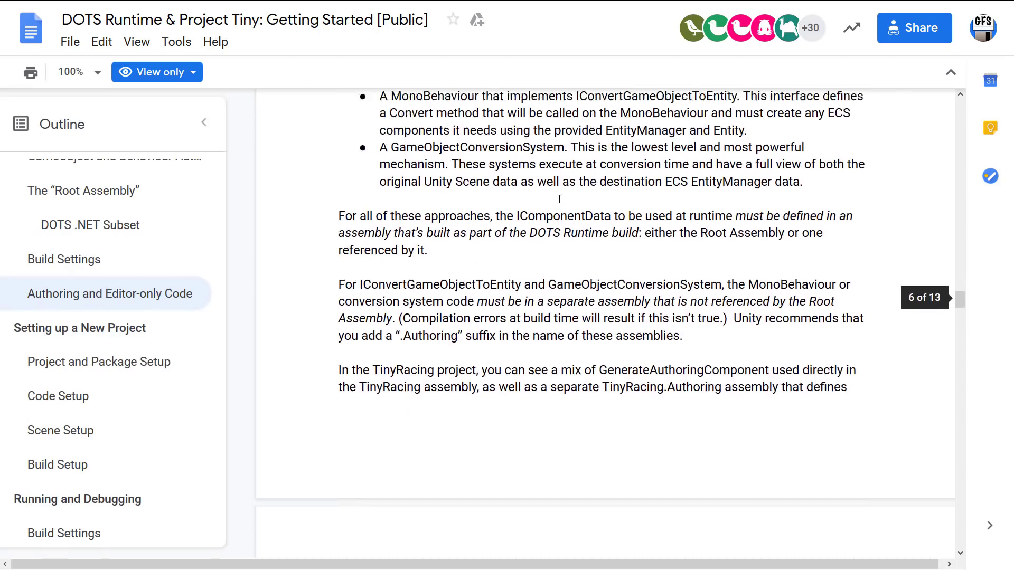
{"action": "scroll", "coordinate": [559, 199], "scroll_direction": "down", "scroll_amount": 12}
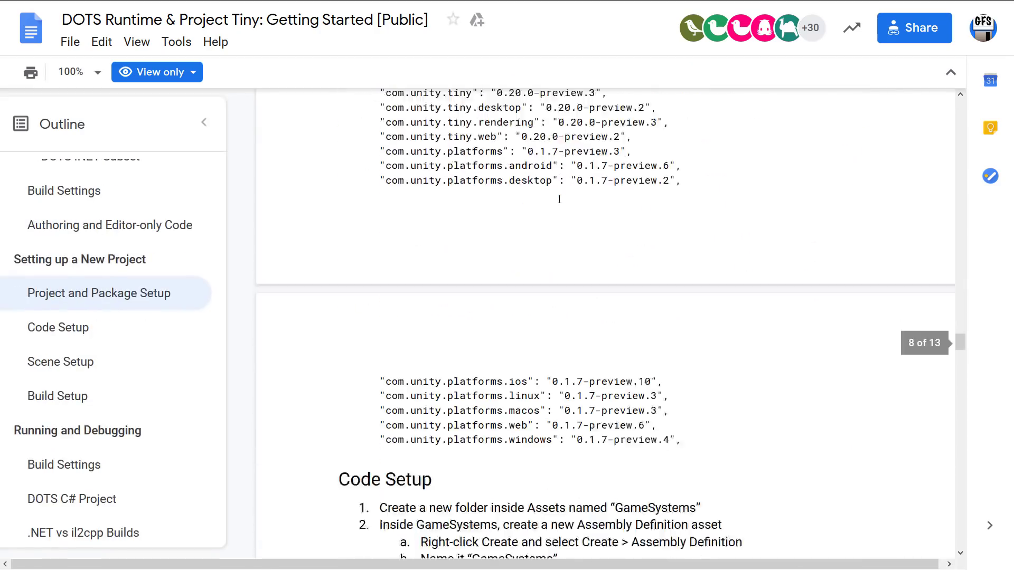
{"action": "scroll", "coordinate": [559, 199], "scroll_direction": "down", "scroll_amount": 13}
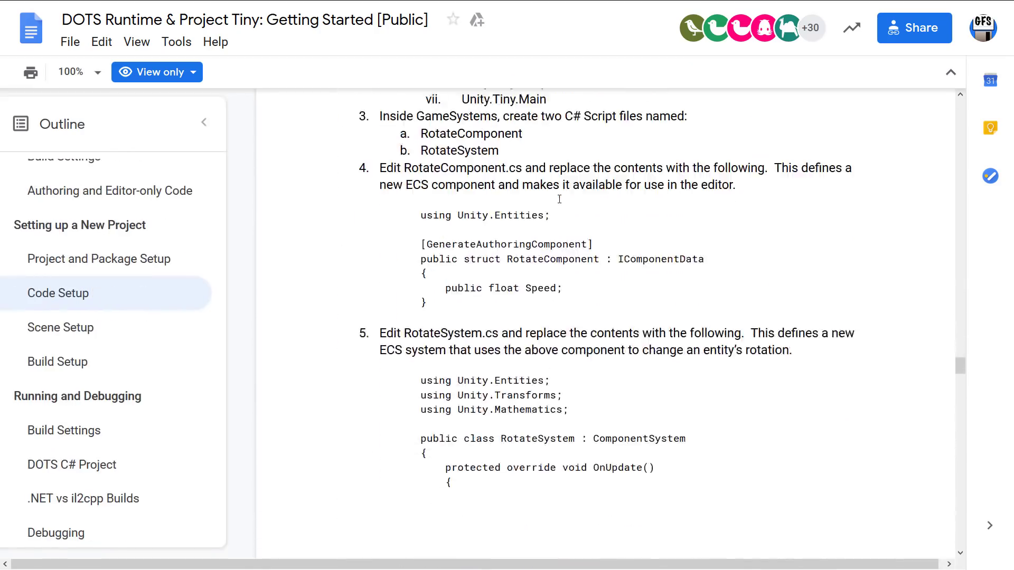
{"action": "scroll", "coordinate": [559, 199], "scroll_direction": "down", "scroll_amount": 9}
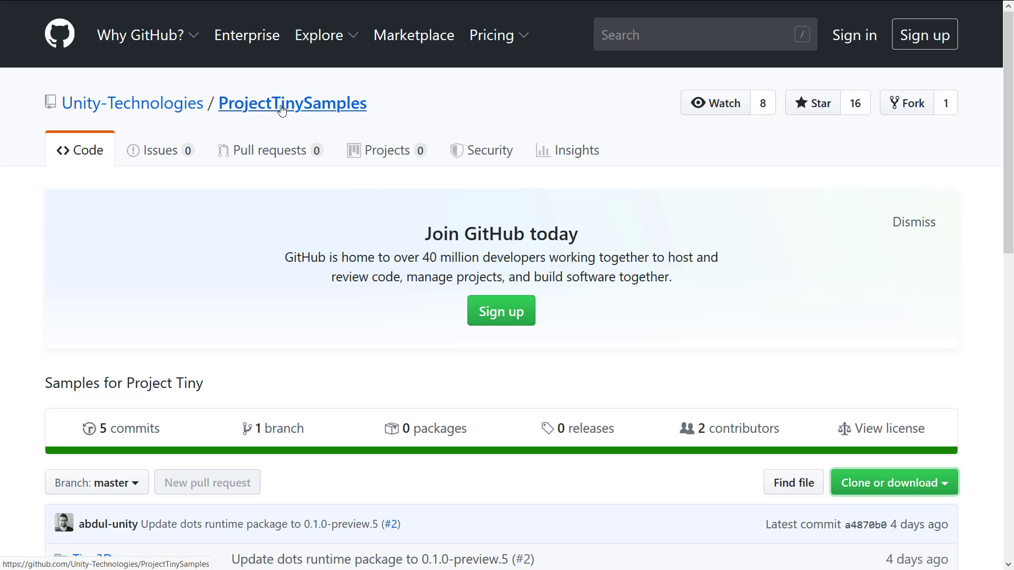
{"action": "scroll", "coordinate": [674, 301], "scroll_direction": "down", "scroll_amount": 5}
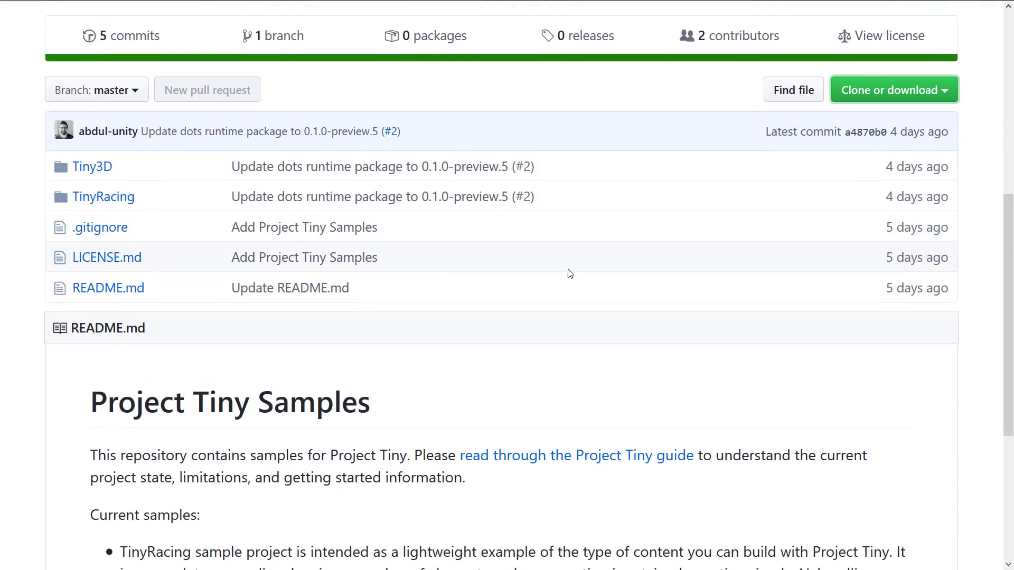
{"action": "scroll", "coordinate": [509, 308], "scroll_direction": "down", "scroll_amount": 2}
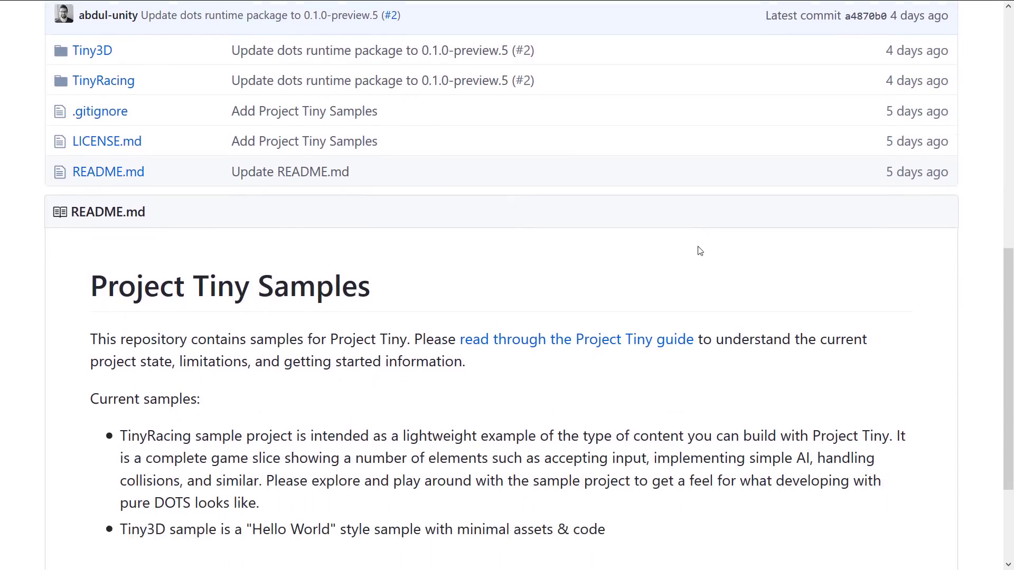
{"action": "scroll", "coordinate": [749, 218], "scroll_direction": "up", "scroll_amount": 1}
{"action": "scroll", "coordinate": [801, 188], "scroll_direction": "up", "scroll_amount": 2}
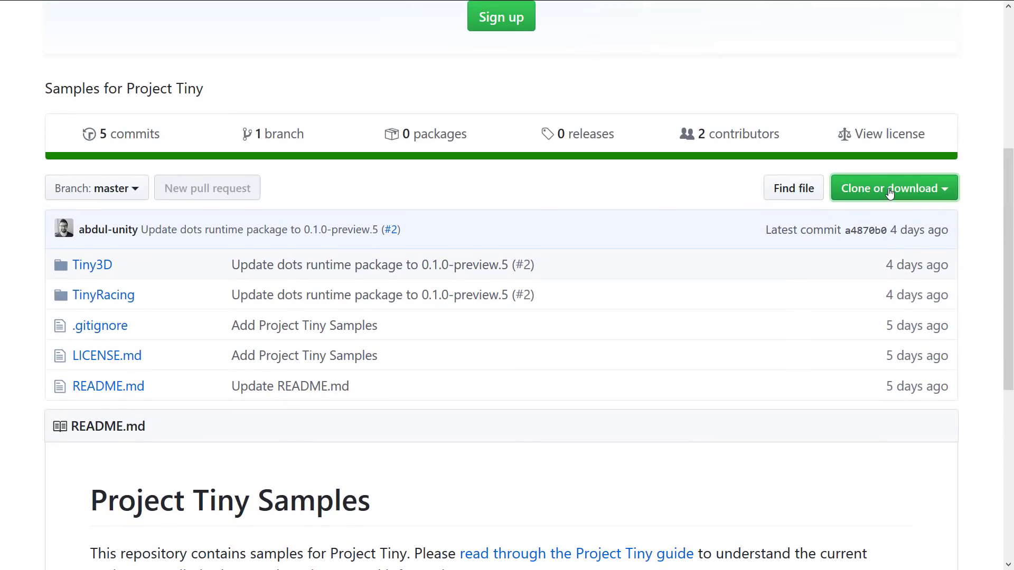
{"action": "left_click", "coordinate": [888, 192]}
{"action": "left_click", "coordinate": [746, 467]}
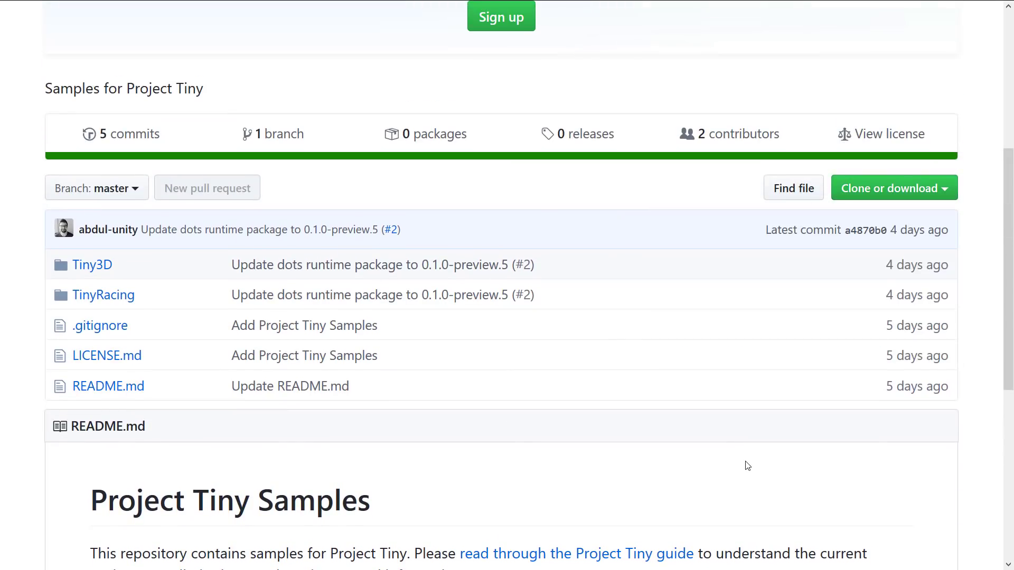
{"action": "scroll", "coordinate": [744, 464], "scroll_direction": "down", "scroll_amount": 1}
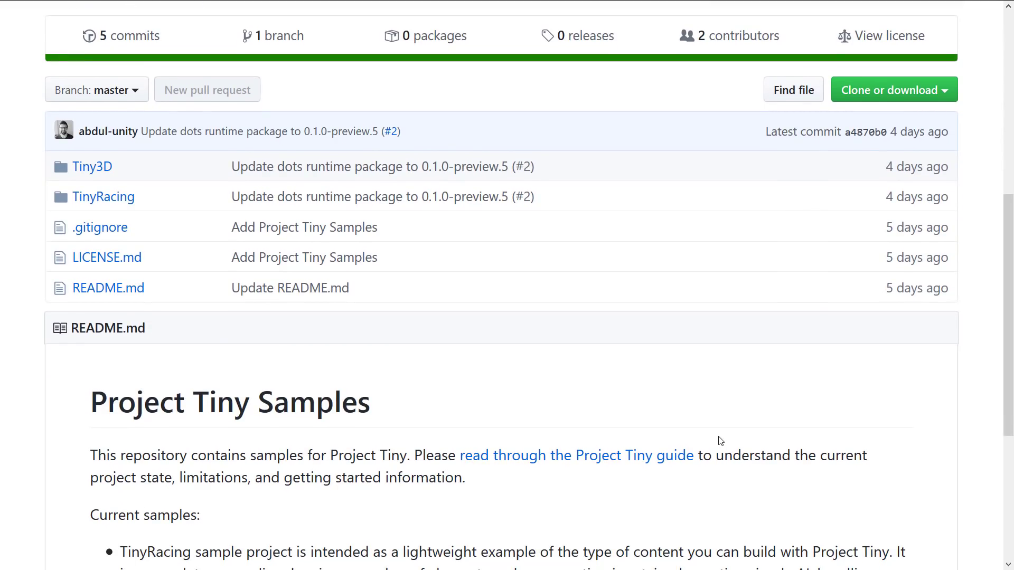
{"action": "scroll", "coordinate": [720, 441], "scroll_direction": "down", "scroll_amount": 3}
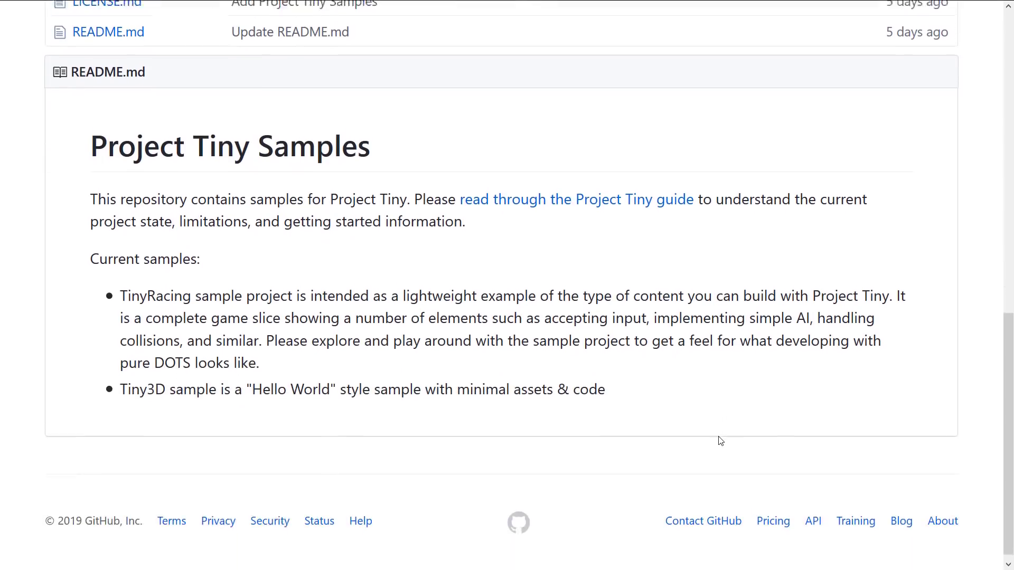
{"action": "scroll", "coordinate": [719, 439], "scroll_direction": "up", "scroll_amount": 4}
{"action": "scroll", "coordinate": [719, 440], "scroll_direction": "up", "scroll_amount": 3}
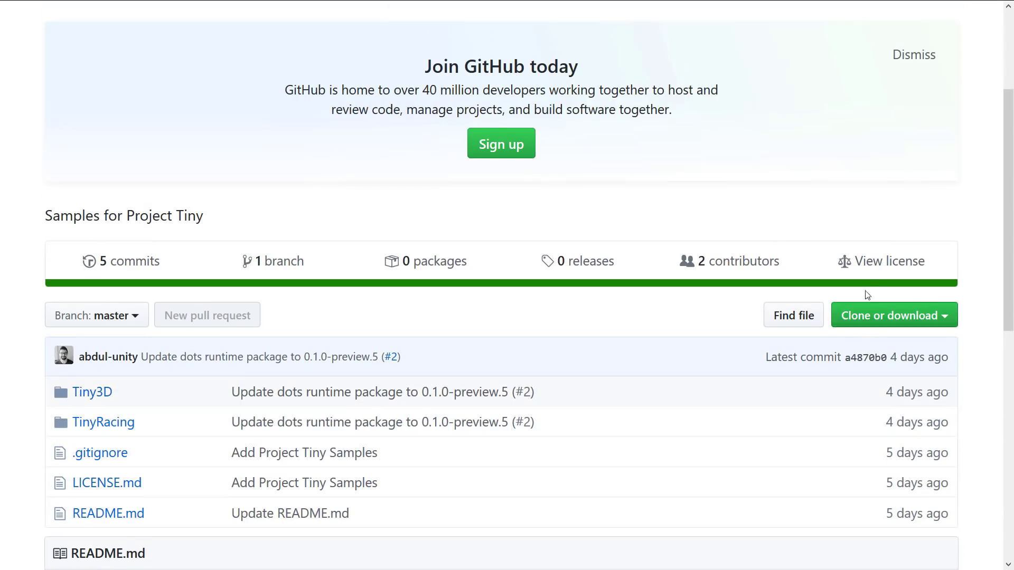
Step: Open the repository's LICENSE.md and highlight its Unity Companion License wording
{"action": "left_click", "coordinate": [842, 260]}
{"action": "scroll", "coordinate": [613, 327], "scroll_direction": "down", "scroll_amount": 5}
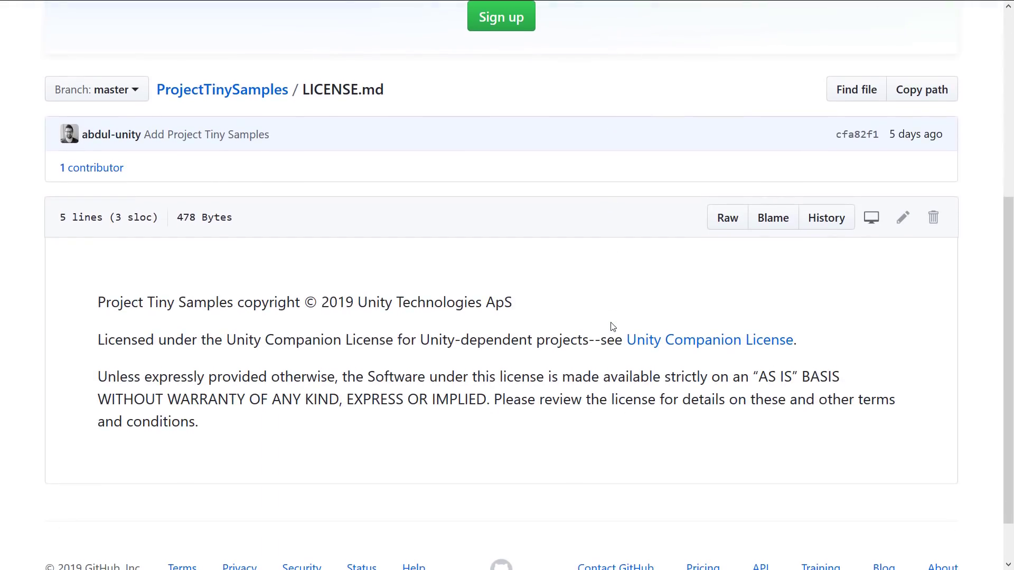
{"action": "left_click_drag", "start_coordinate": [221, 340], "coordinate": [403, 338]}
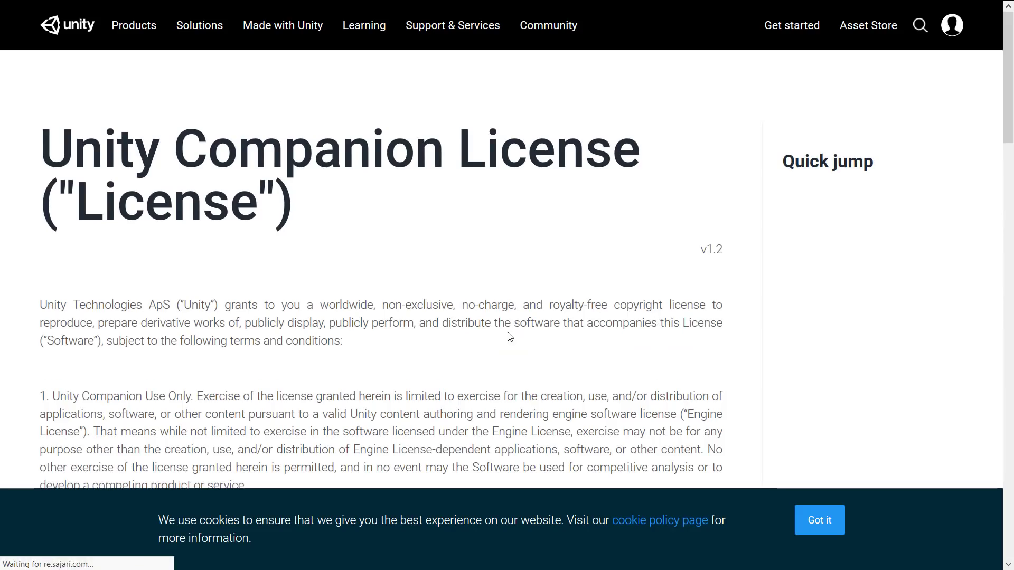
Step: Scroll through the Unity Companion License v1.2 page, highlighting one of its paragraphs
{"action": "scroll", "coordinate": [506, 334], "scroll_direction": "down", "scroll_amount": 15}
{"action": "scroll", "coordinate": [514, 320], "scroll_direction": "up", "scroll_amount": 15}
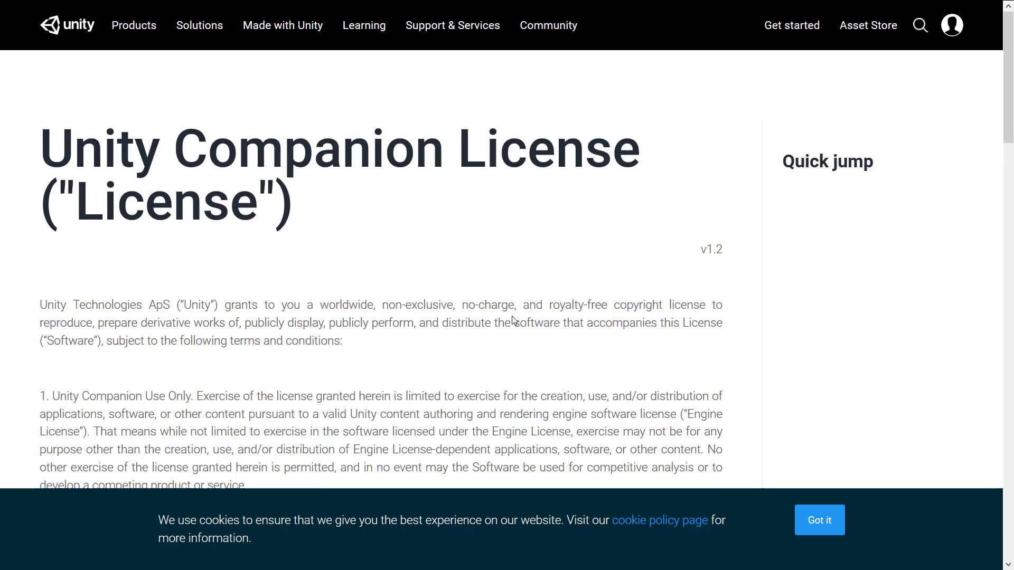
{"action": "scroll", "coordinate": [511, 316], "scroll_direction": "down", "scroll_amount": 3}
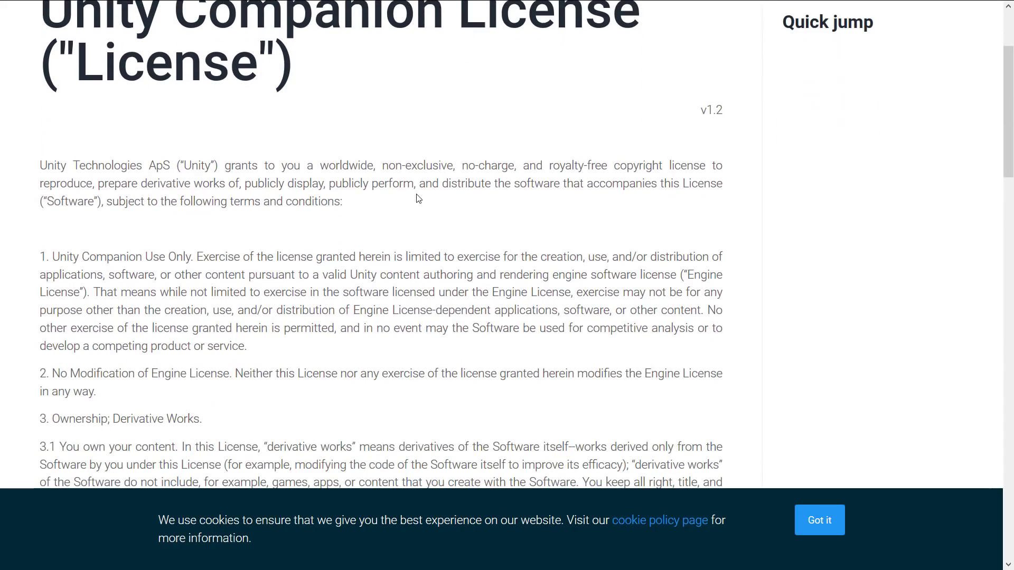
{"action": "scroll", "coordinate": [443, 222], "scroll_direction": "up", "scroll_amount": 2}
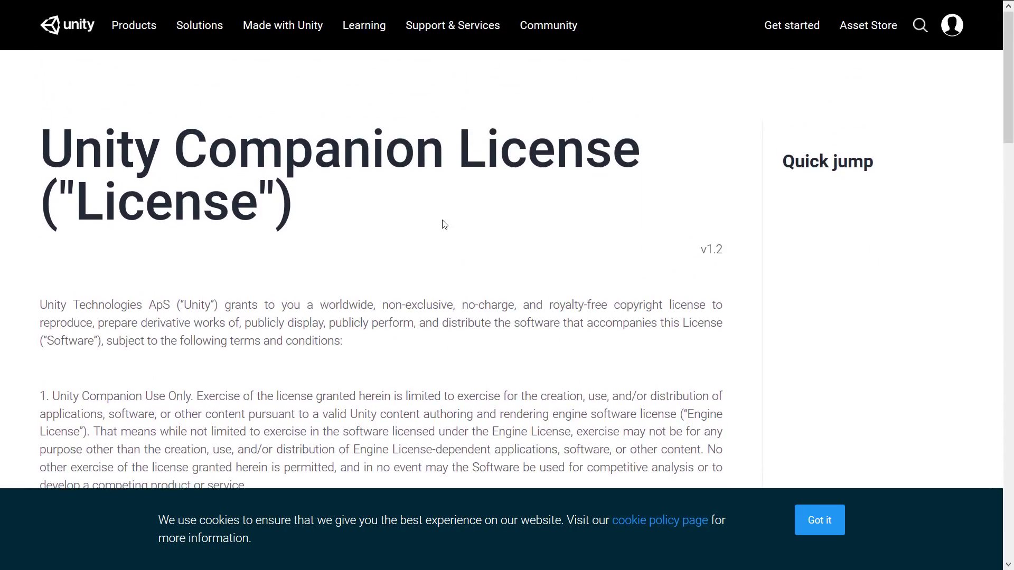
{"action": "scroll", "coordinate": [443, 224], "scroll_direction": "down", "scroll_amount": 2}
{"action": "left_click_drag", "start_coordinate": [160, 257], "coordinate": [380, 357]}
{"action": "left_click", "coordinate": [416, 360]}
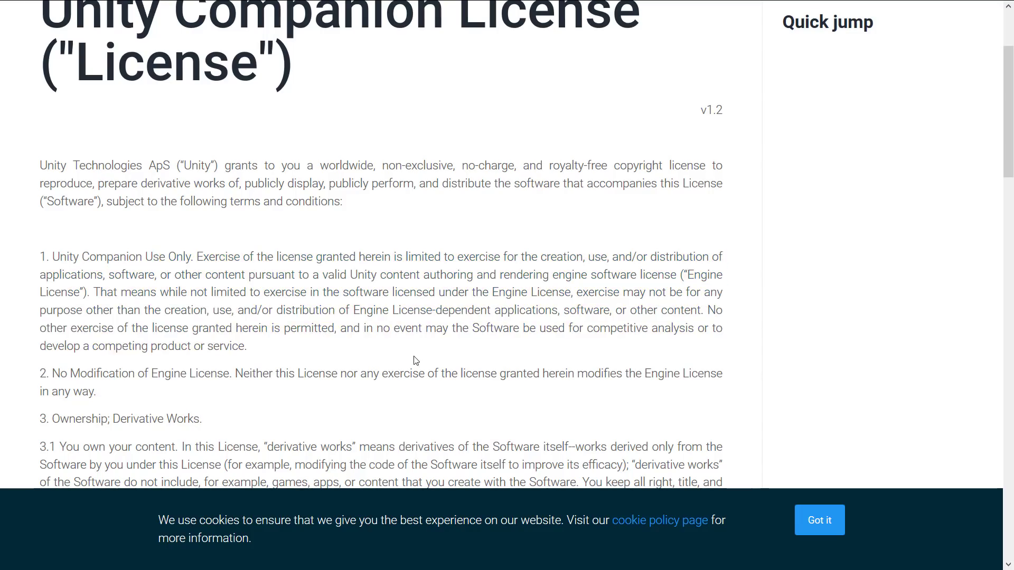
{"action": "scroll", "coordinate": [431, 321], "scroll_direction": "up", "scroll_amount": 3}
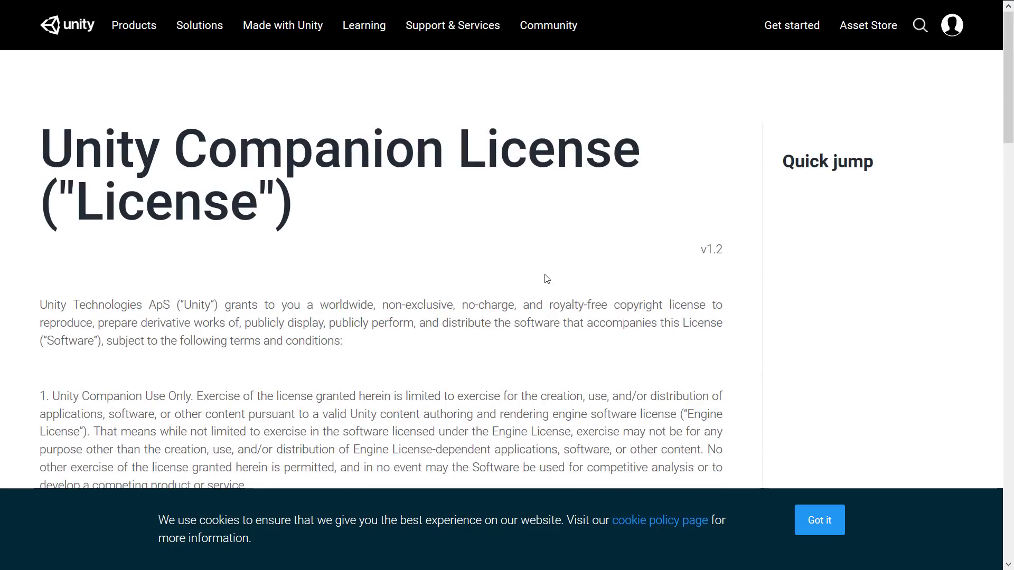
Step: Switch to the Project Tiny forum tab and scroll to 'About the Tiny Racing sample project'
{"action": "key", "text": "ctrl+Tab"}
{"action": "scroll", "coordinate": [478, 265], "scroll_direction": "up", "scroll_amount": 20}
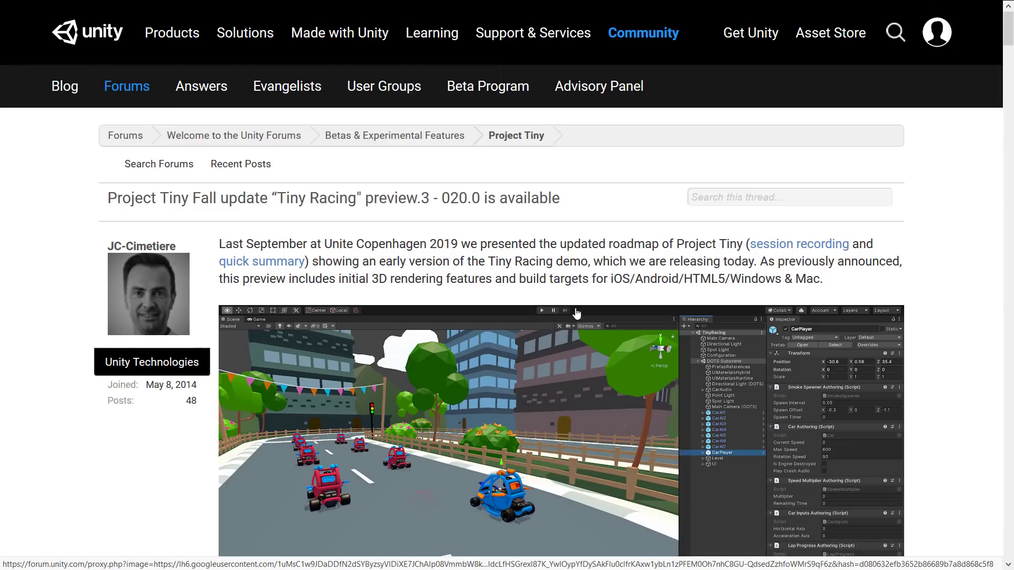
{"action": "scroll", "coordinate": [576, 314], "scroll_direction": "down", "scroll_amount": 8}
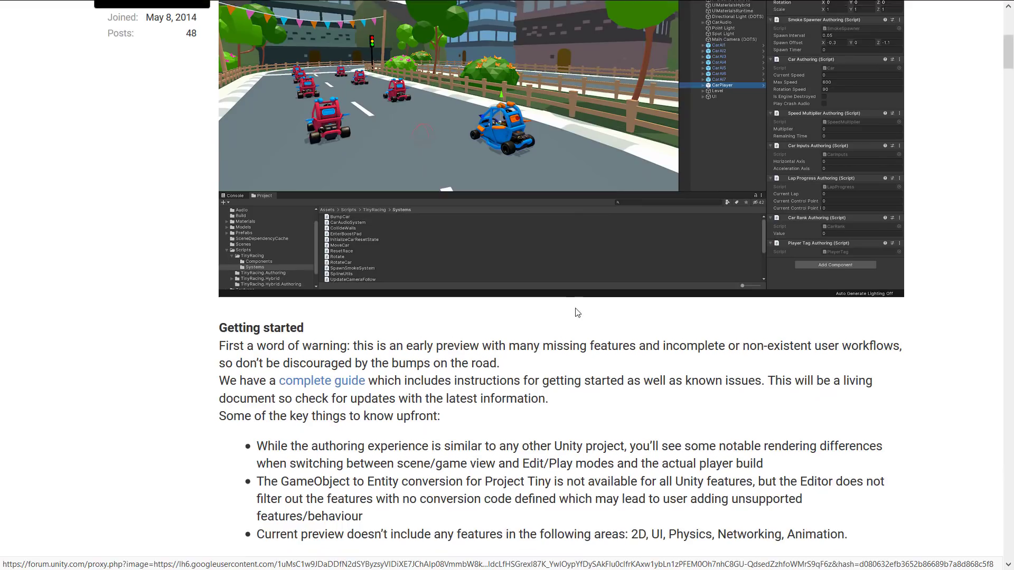
{"action": "scroll", "coordinate": [576, 311], "scroll_direction": "down", "scroll_amount": 5}
{"action": "scroll", "coordinate": [576, 307], "scroll_direction": "down", "scroll_amount": 2}
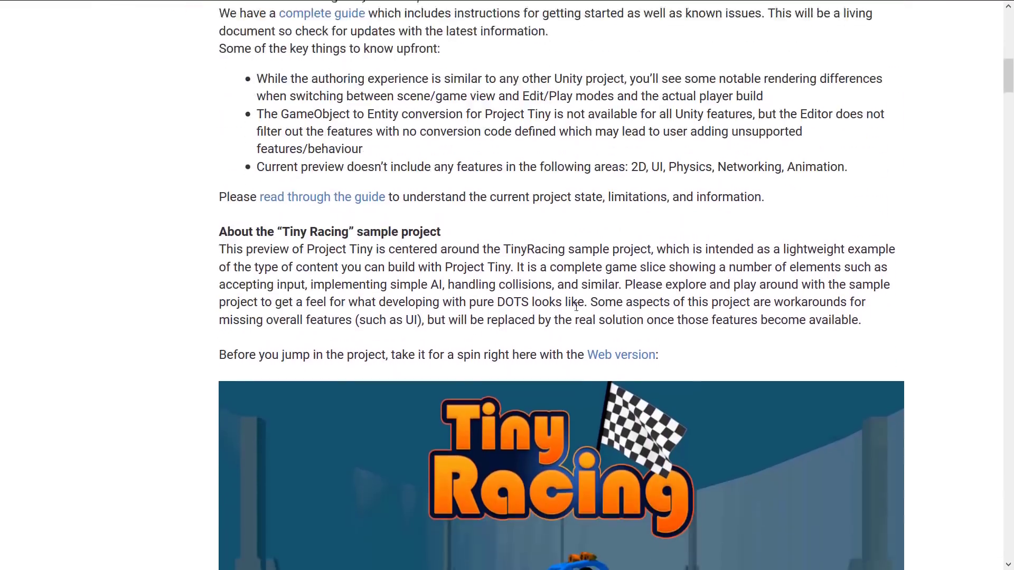
{"action": "scroll", "coordinate": [576, 307], "scroll_direction": "down", "scroll_amount": 2}
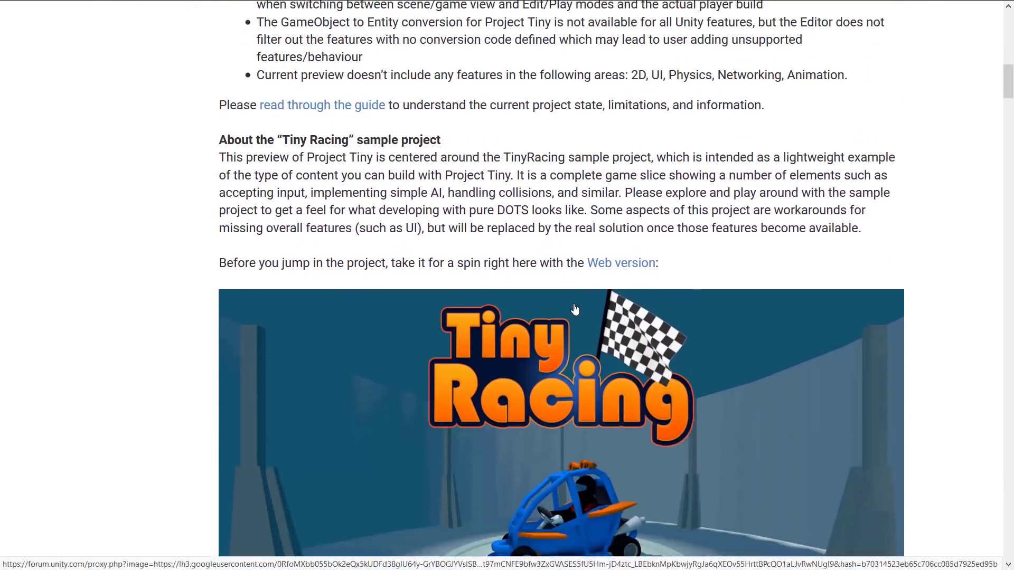
{"action": "scroll", "coordinate": [574, 307], "scroll_direction": "down", "scroll_amount": 2}
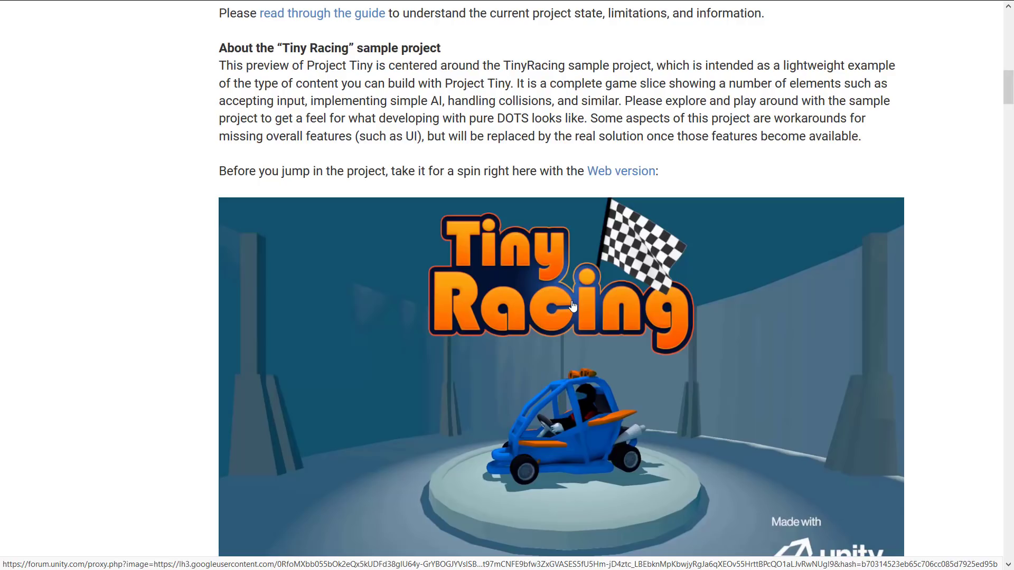
Step: Highlight the What's next? plans for frequent 2020 updates, Unity.Physics support and 2D
{"action": "scroll", "coordinate": [647, 358], "scroll_direction": "down", "scroll_amount": 8}
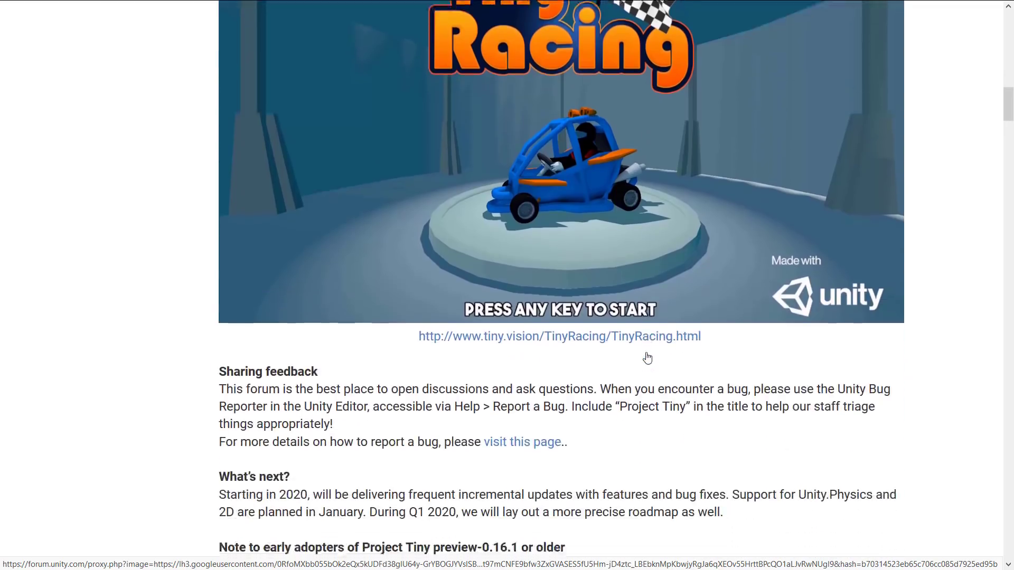
{"action": "scroll", "coordinate": [647, 358], "scroll_direction": "down", "scroll_amount": 2}
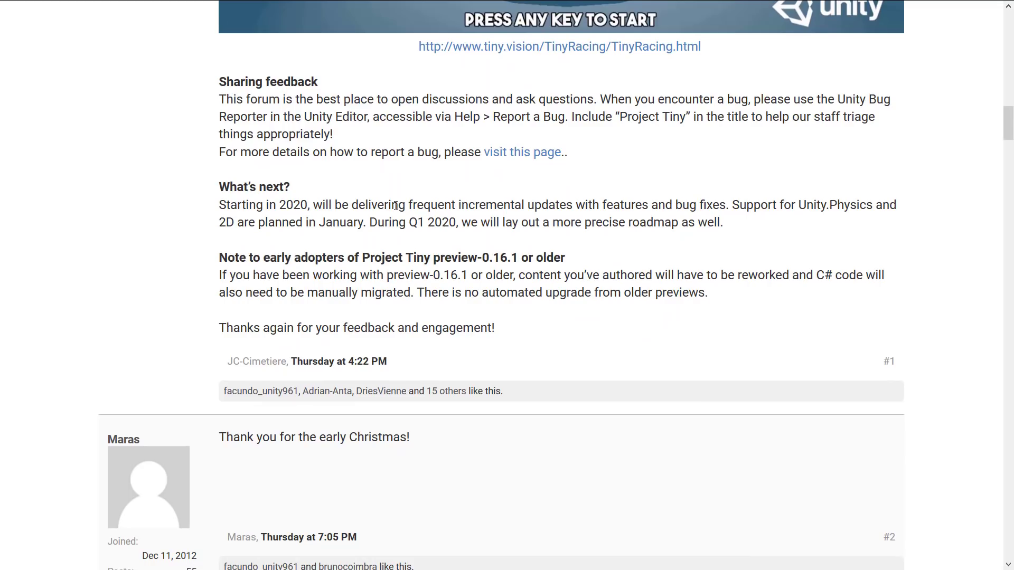
{"action": "left_click_drag", "start_coordinate": [241, 209], "coordinate": [732, 206]}
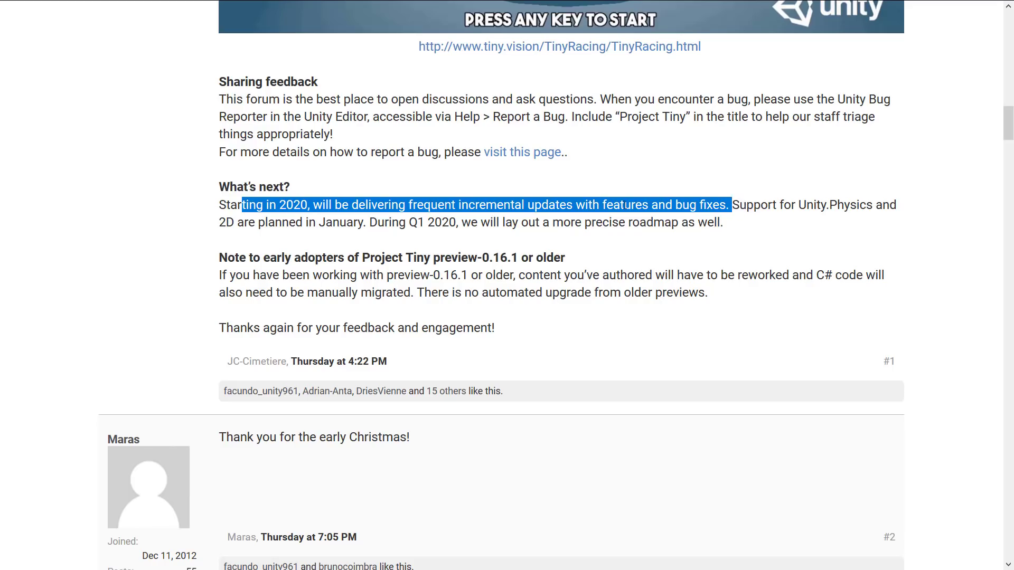
{"action": "left_click_drag", "start_coordinate": [624, 206], "coordinate": [425, 221]}
{"action": "left_click", "coordinate": [720, 226]}
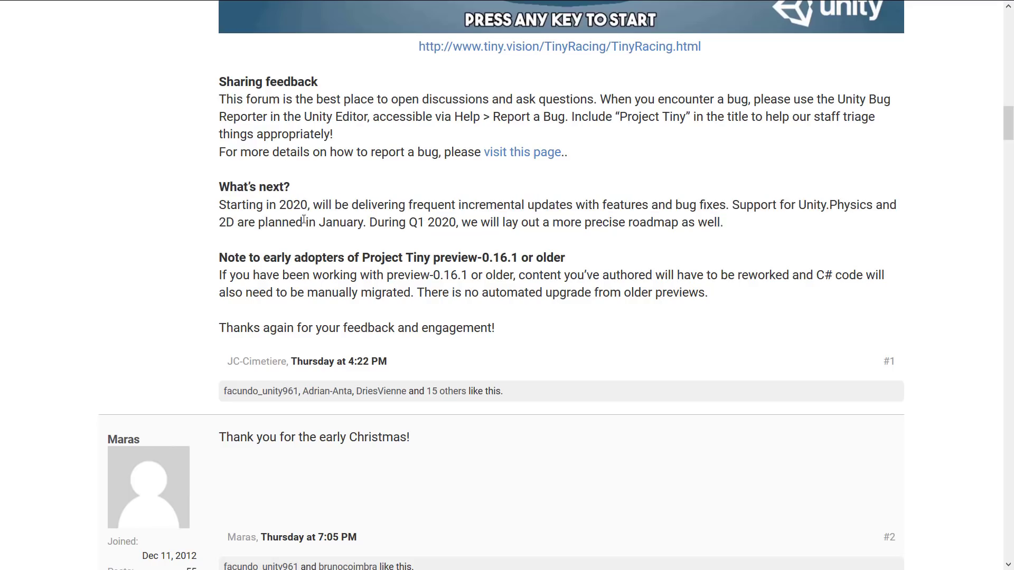
{"action": "double_click", "coordinate": [230, 222]}
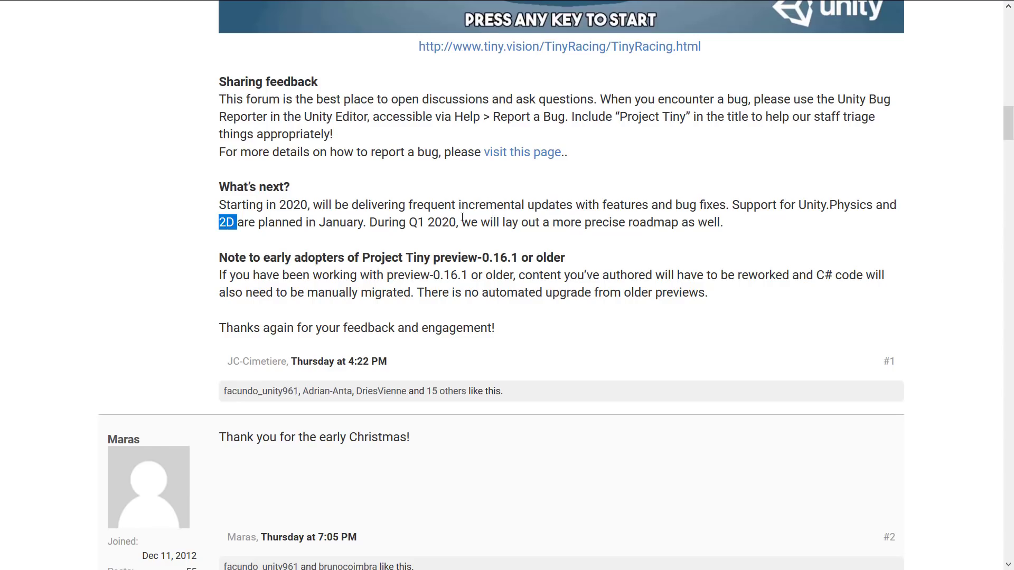